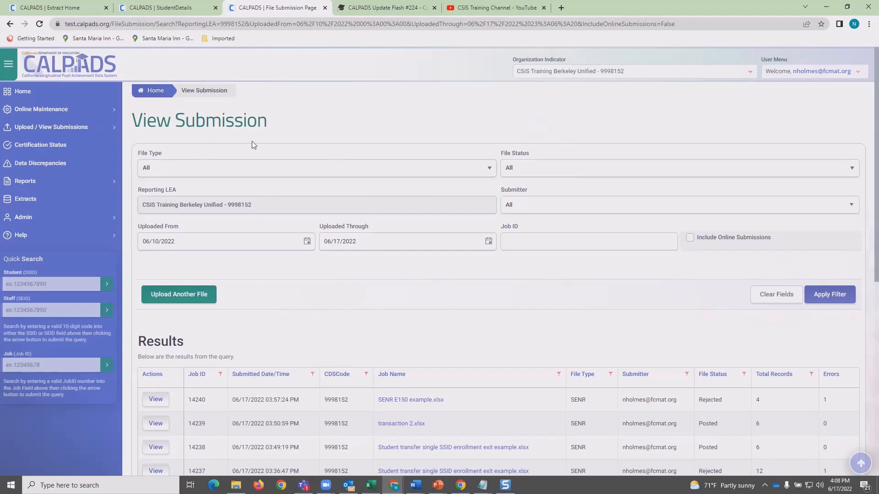
Open the rejected SENR E150 example.xlsx submission and view the record detail of its SENR0027 file error.
{"action": "scroll", "coordinate": [632, 359], "scroll_direction": "down", "scroll_amount": 2}
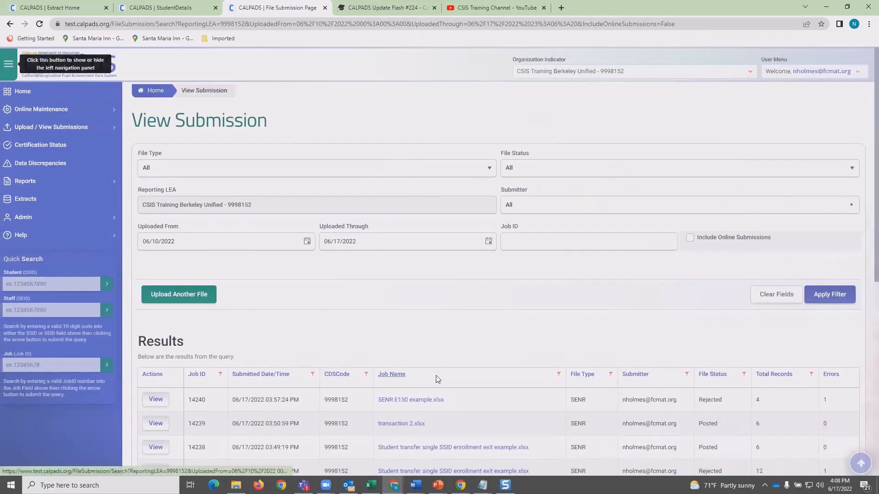
{"action": "scroll", "coordinate": [435, 376], "scroll_direction": "down", "scroll_amount": 2}
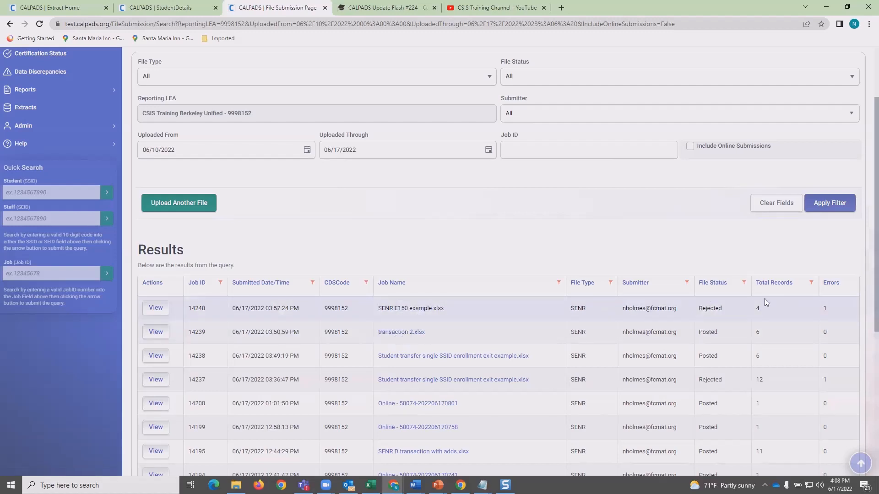
{"action": "left_click", "coordinate": [164, 310]}
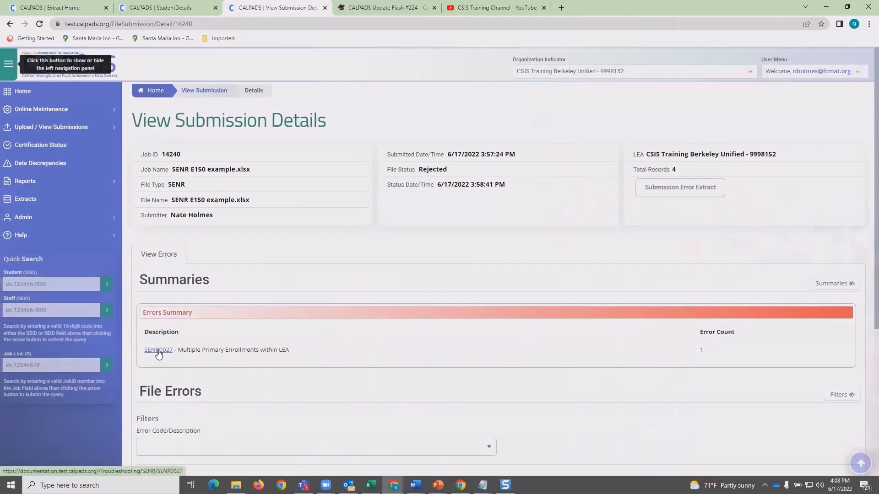
{"action": "scroll", "coordinate": [314, 341], "scroll_direction": "down", "scroll_amount": 5}
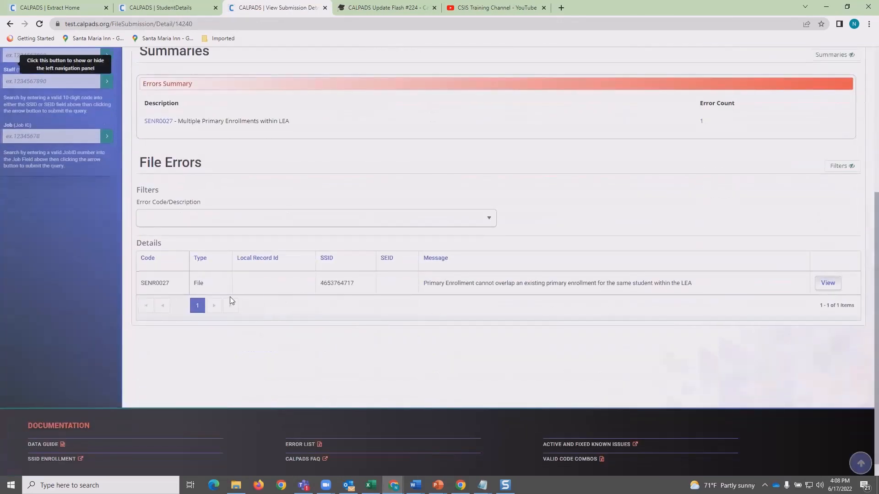
{"action": "left_click", "coordinate": [828, 283]}
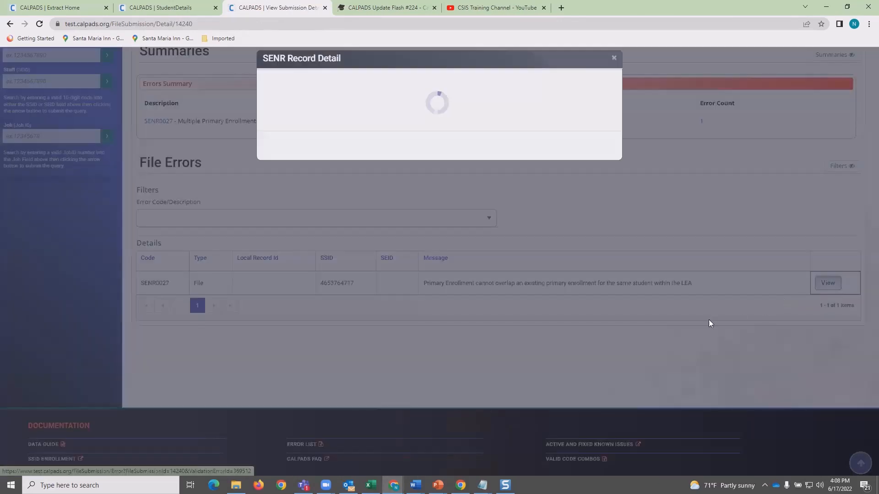
Examine the rejected record's school, academic year, enrollment start date and grade level, and compare them with the student's existing enrollment on Student Detail.
{"action": "scroll", "coordinate": [536, 271], "scroll_direction": "down", "scroll_amount": 1}
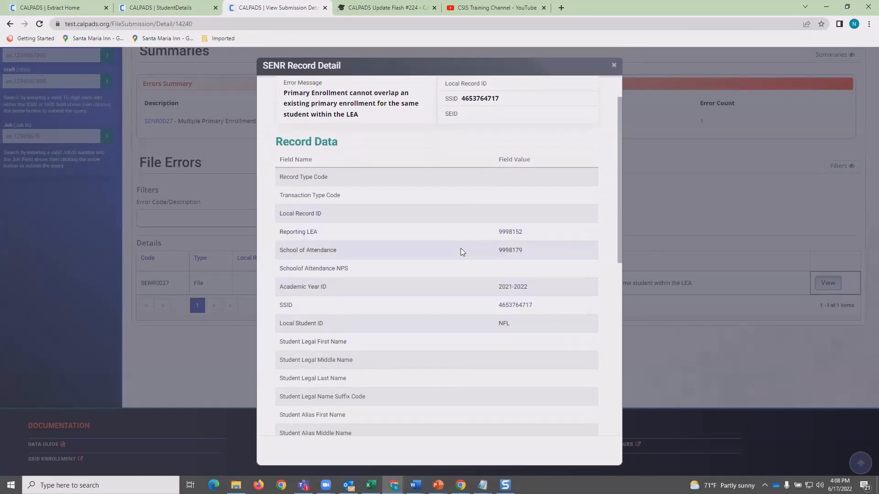
{"action": "scroll", "coordinate": [460, 251], "scroll_direction": "down", "scroll_amount": 2}
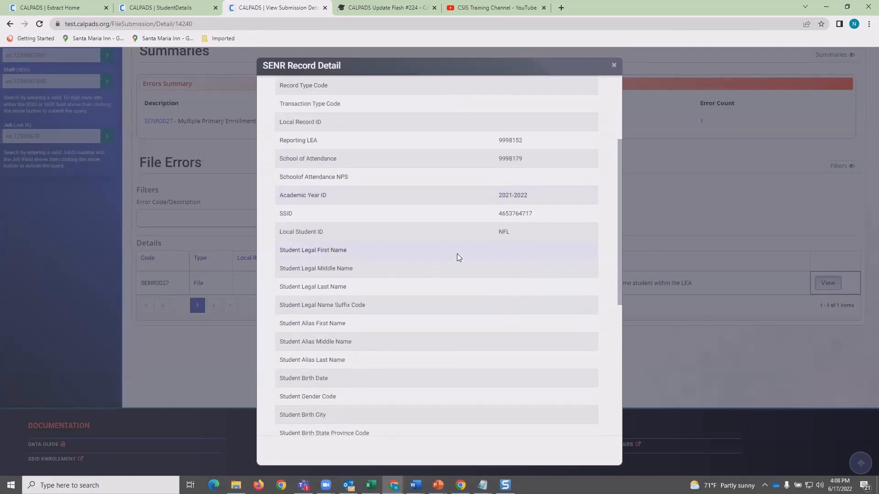
{"action": "scroll", "coordinate": [514, 304], "scroll_direction": "down", "scroll_amount": 1}
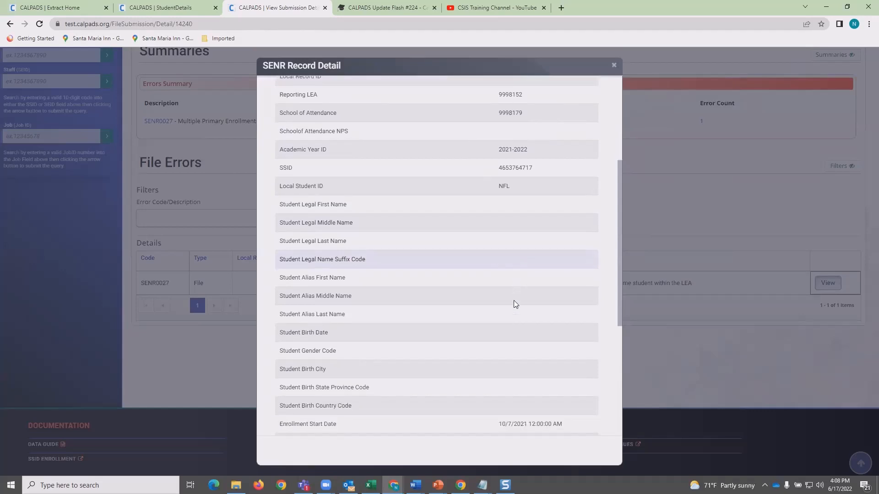
{"action": "scroll", "coordinate": [513, 301], "scroll_direction": "down", "scroll_amount": 2}
{"action": "scroll", "coordinate": [499, 298], "scroll_direction": "up", "scroll_amount": 6}
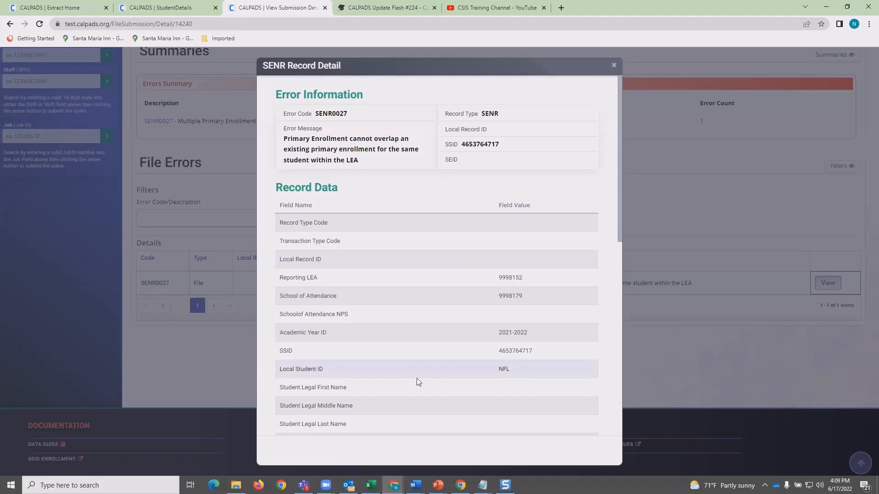
{"action": "scroll", "coordinate": [412, 323], "scroll_direction": "down", "scroll_amount": 2}
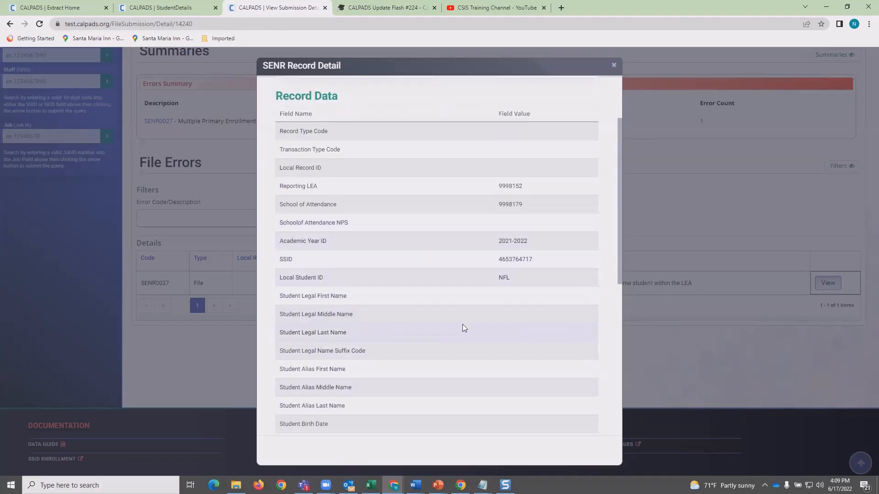
{"action": "scroll", "coordinate": [427, 310], "scroll_direction": "up", "scroll_amount": 2}
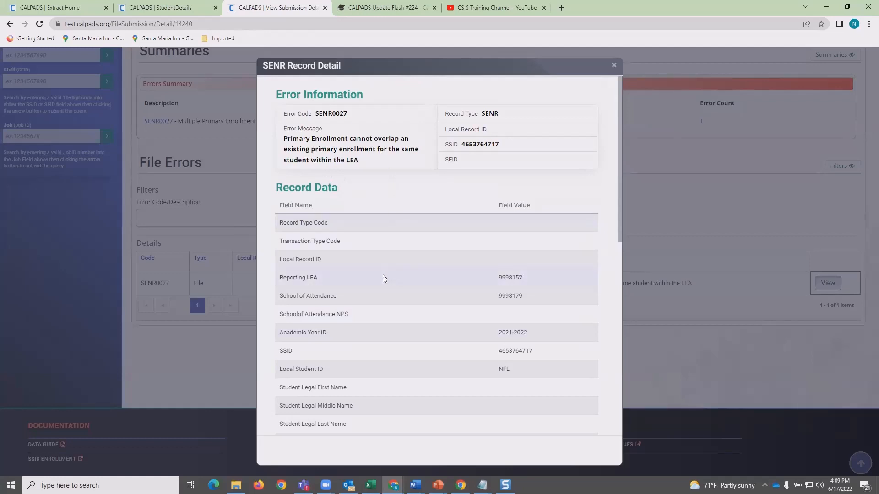
{"action": "scroll", "coordinate": [386, 279], "scroll_direction": "down", "scroll_amount": 4}
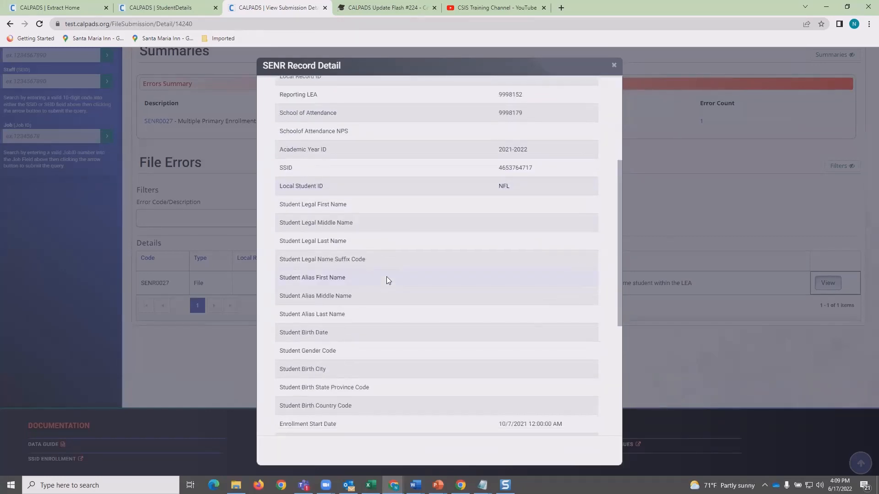
{"action": "scroll", "coordinate": [387, 280], "scroll_direction": "down", "scroll_amount": 3}
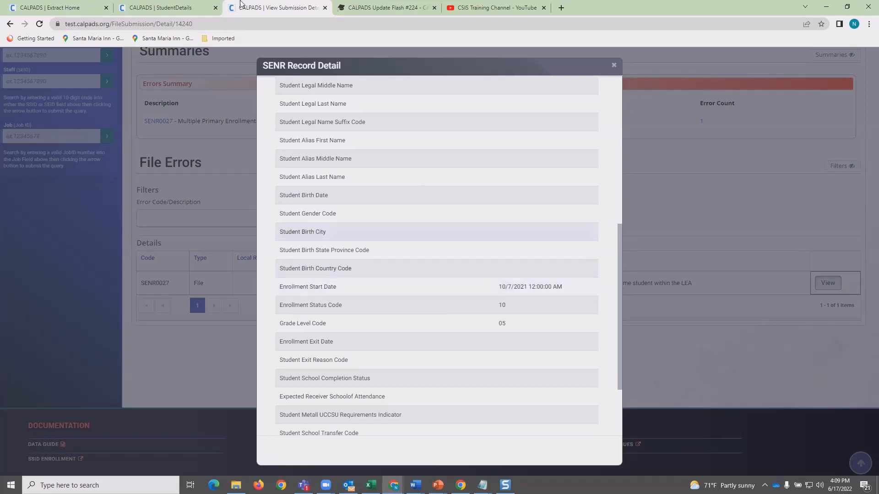
{"action": "left_click", "coordinate": [188, 9]}
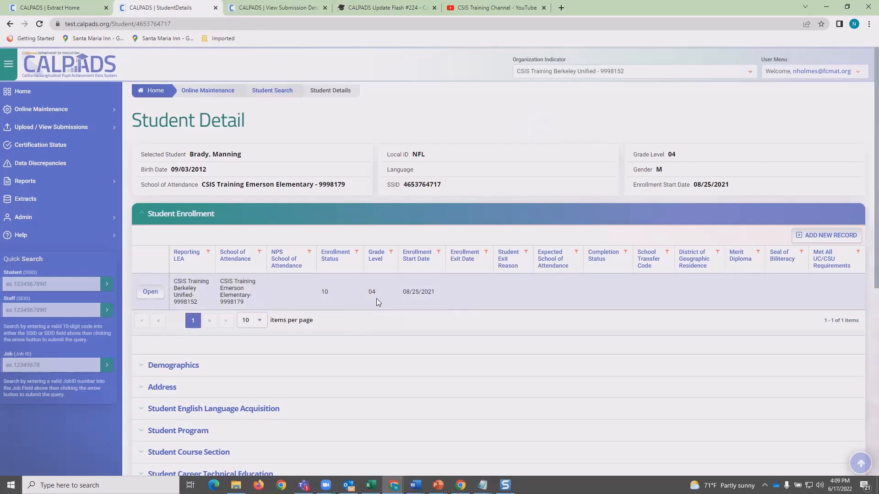
{"action": "left_click", "coordinate": [275, 7]}
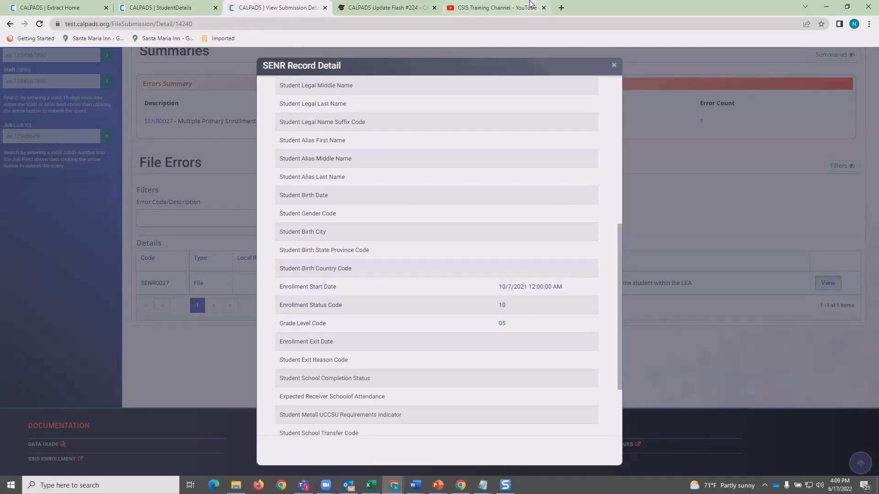
Open the CSIS Training Channel video "Importing File Extracts into CALPADS Excel Templates" on YouTube.
{"action": "left_click", "coordinate": [479, 11]}
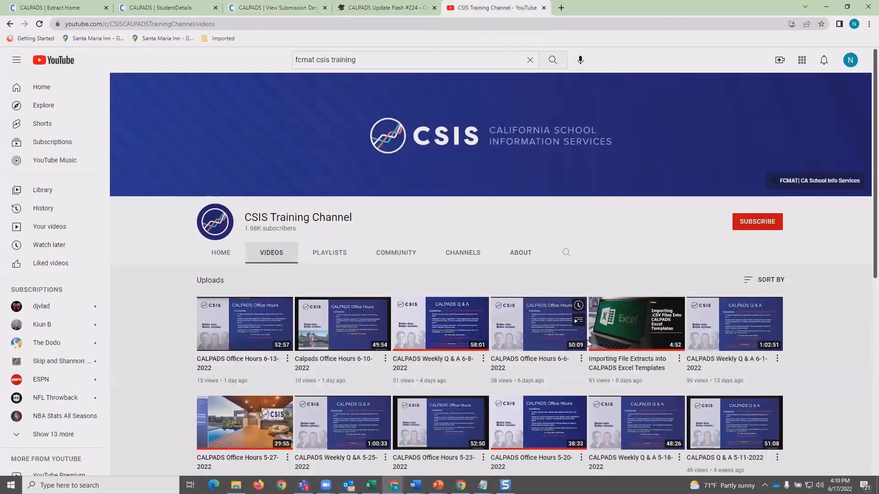
{"action": "left_click", "coordinate": [596, 373]}
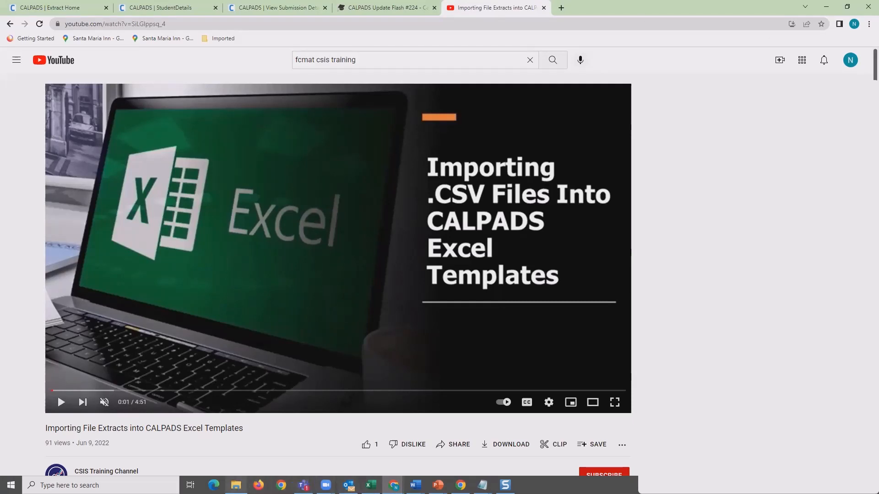
{"action": "left_click", "coordinate": [236, 485]}
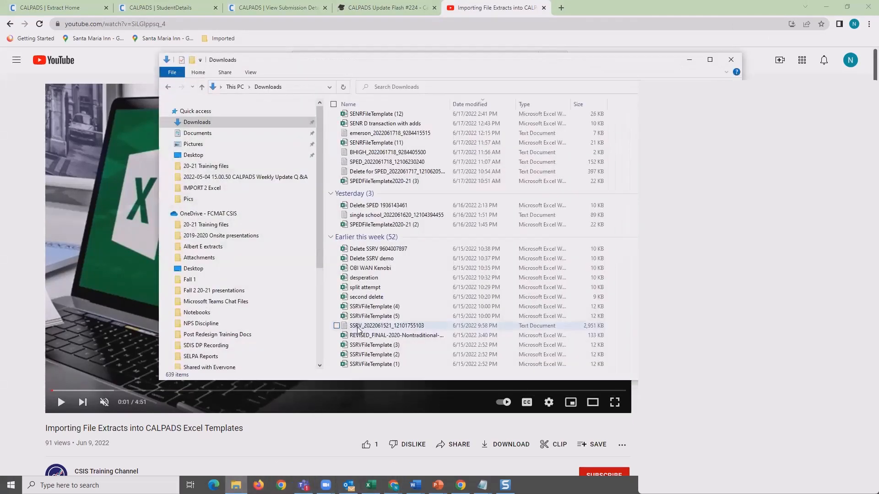
{"action": "left_click", "coordinate": [358, 329]}
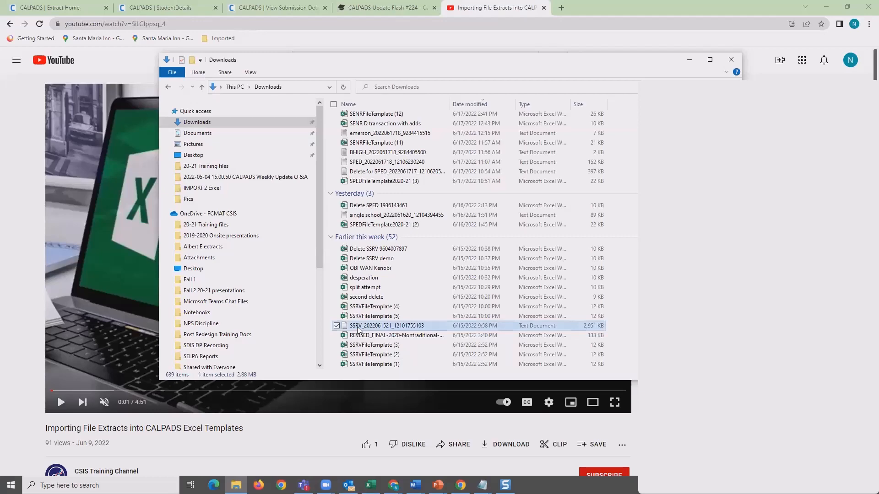
{"action": "double_click", "coordinate": [384, 328]}
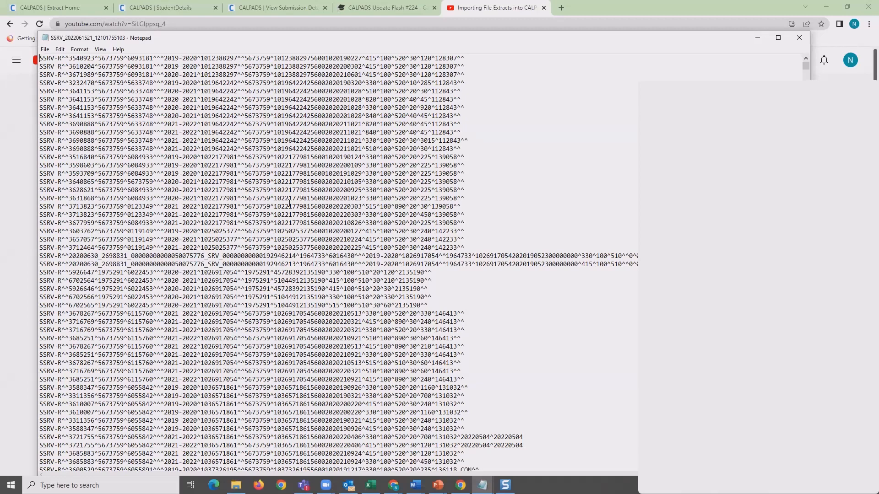
{"action": "scroll", "coordinate": [289, 205], "scroll_direction": "down", "scroll_amount": 7}
{"action": "scroll", "coordinate": [290, 204], "scroll_direction": "down", "scroll_amount": 2}
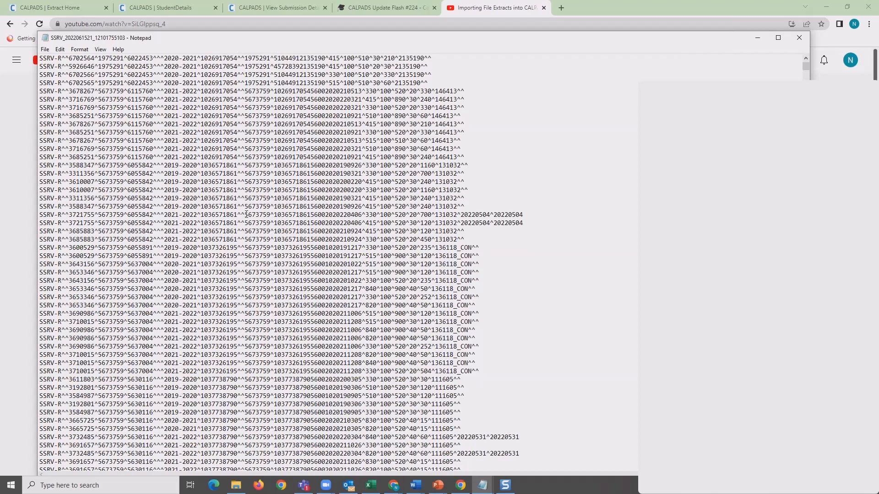
{"action": "scroll", "coordinate": [354, 239], "scroll_direction": "down", "scroll_amount": 3}
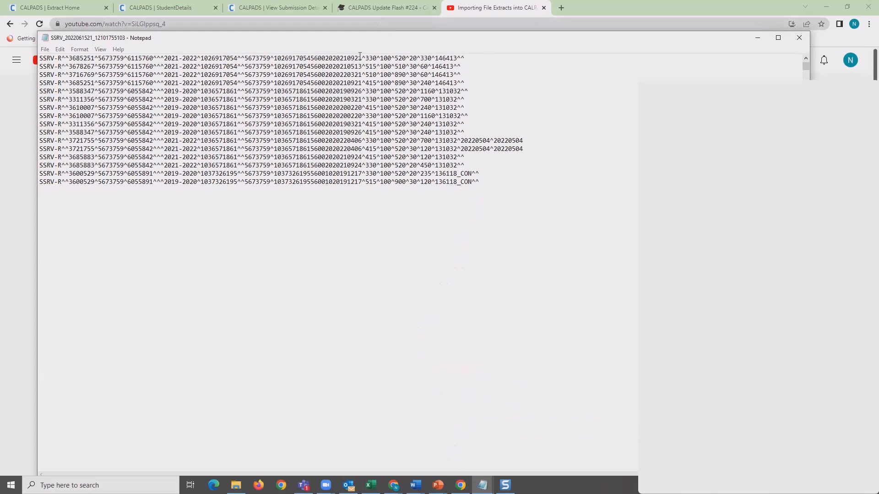
{"action": "left_click", "coordinate": [385, 29]}
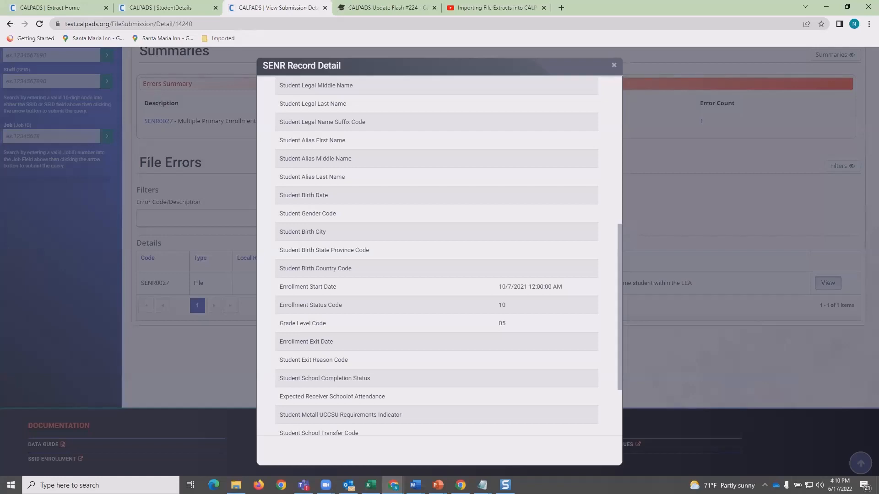
Review the enrollment and exit columns in the SENR E150 example workbook in Excel, and consult CALPADS Update Flash #224 in the browser.
{"action": "key", "text": "alt+Tab"}
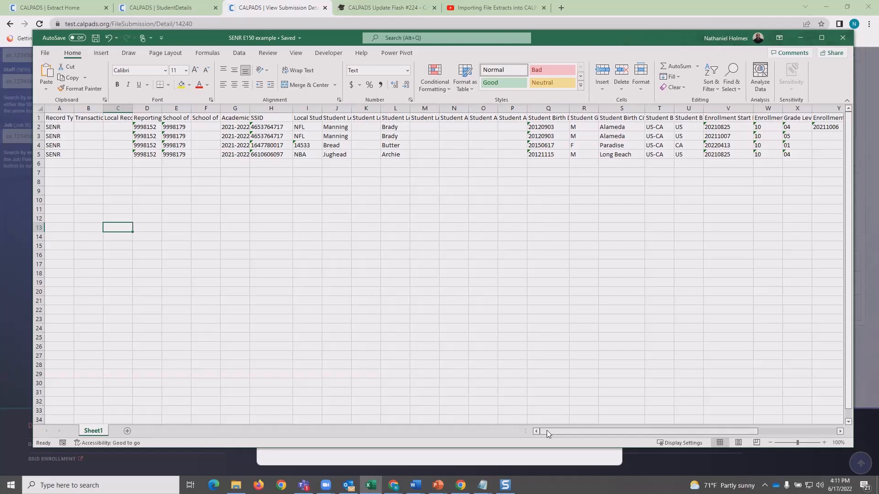
{"action": "left_click_drag", "start_coordinate": [548, 430], "coordinate": [590, 431]}
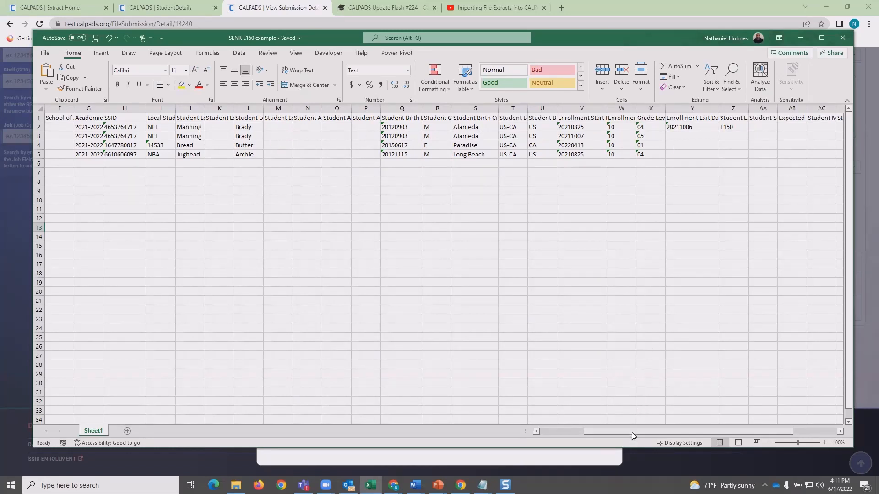
{"action": "left_click_drag", "start_coordinate": [628, 433], "coordinate": [581, 434]}
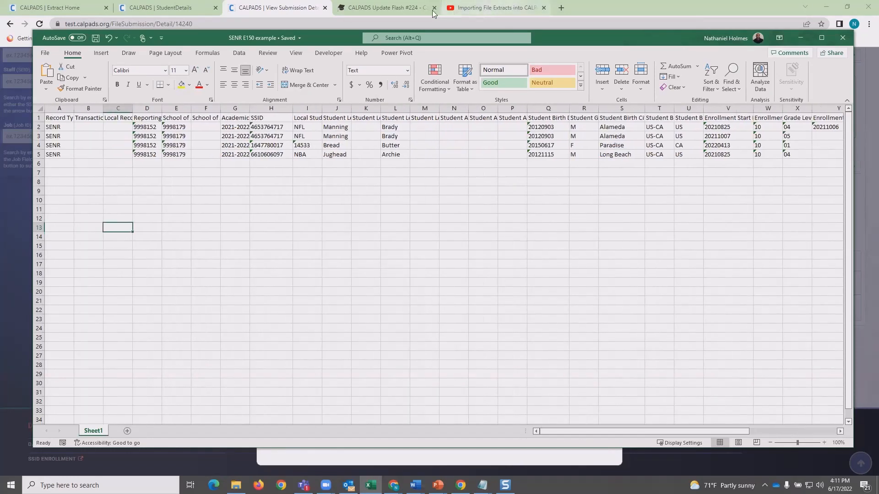
{"action": "left_click", "coordinate": [393, 10]}
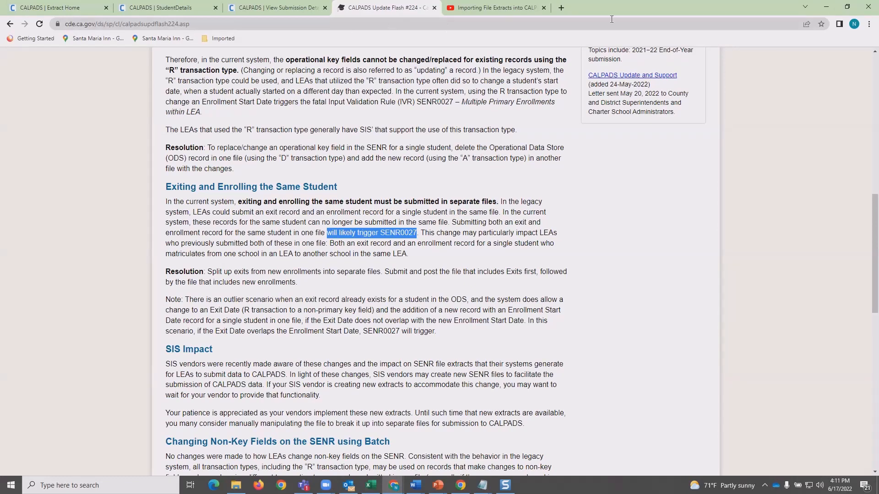
Switch back to the SENR E150 example workbook and copy the header row together with the exit record in row 2.
{"action": "key", "text": "alt+Tab"}
{"action": "left_click", "coordinate": [60, 164]}
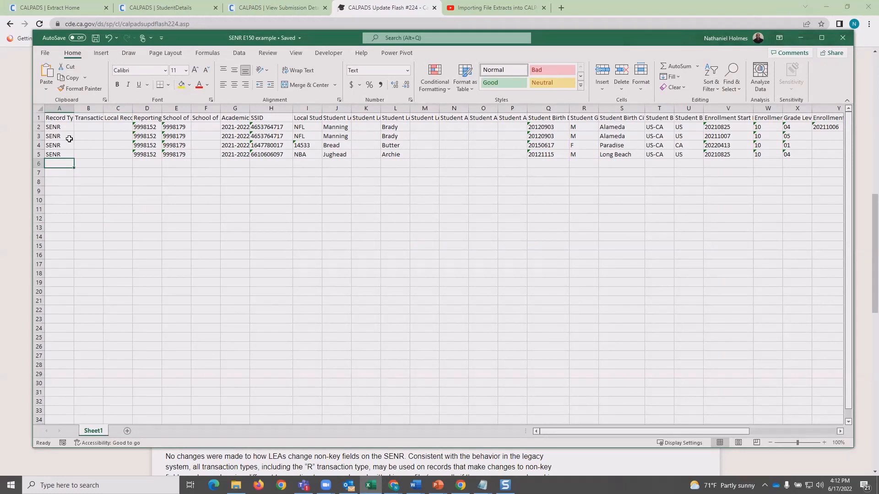
{"action": "left_click", "coordinate": [39, 118]}
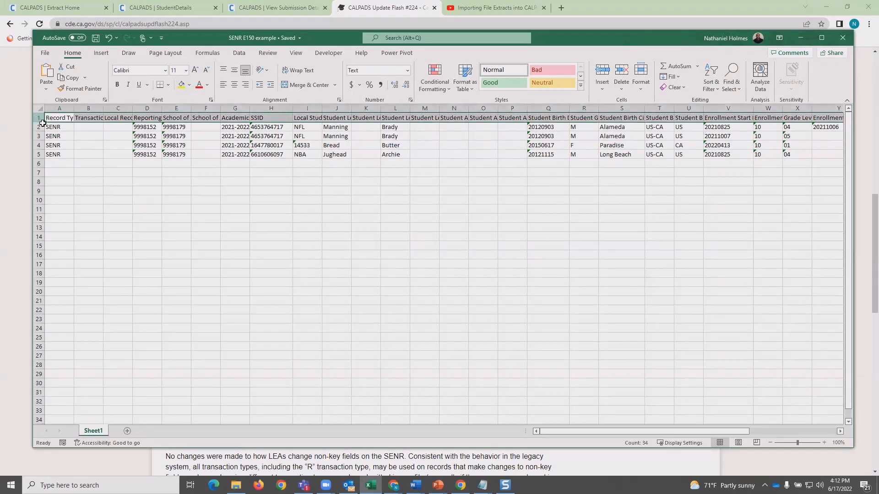
{"action": "left_click_drag", "start_coordinate": [43, 123], "coordinate": [53, 127]}
{"action": "left_click", "coordinate": [96, 146]}
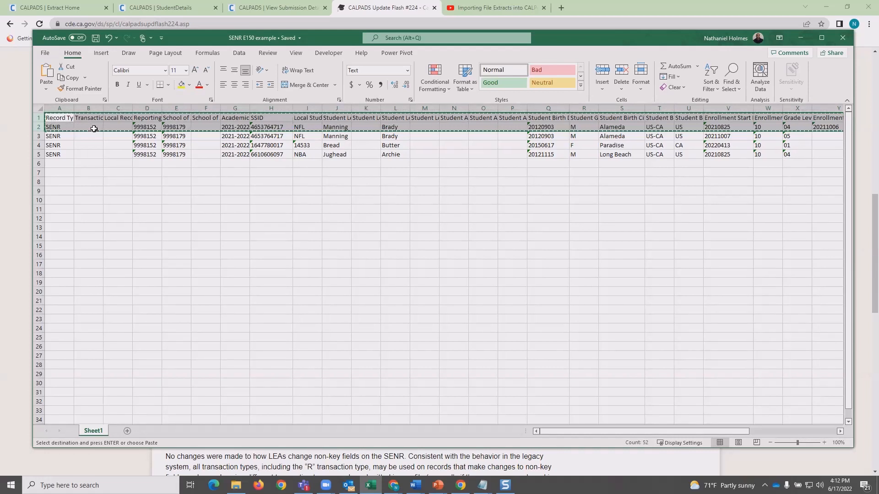
{"action": "left_click", "coordinate": [328, 192]}
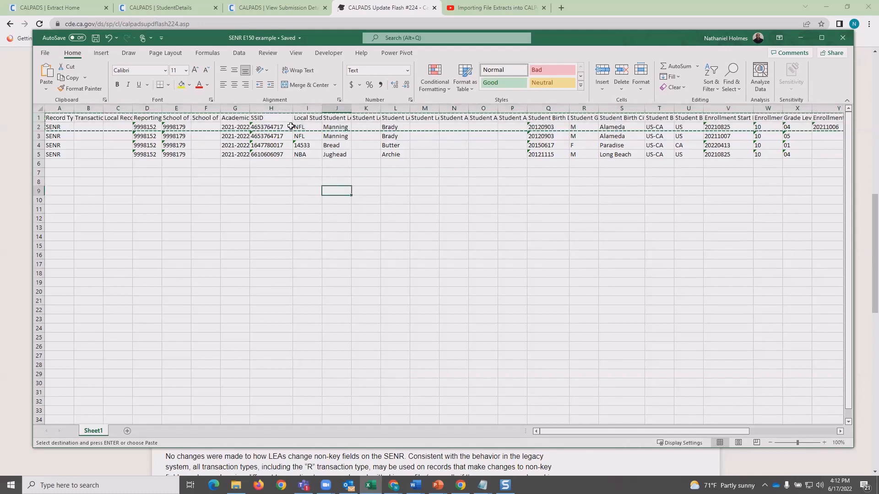
Filter the SSID column to only the student with two enrollment records, and clear the filter to show all records.
{"action": "left_click", "coordinate": [266, 109]}
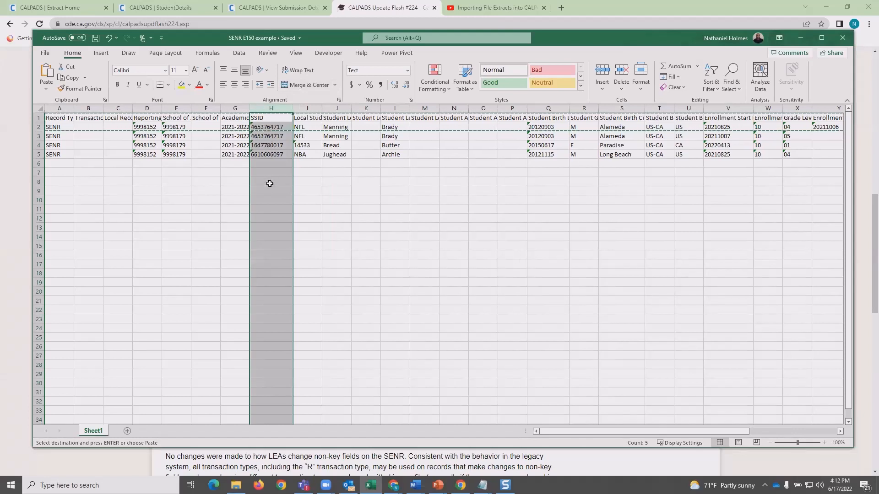
{"action": "left_click", "coordinate": [239, 53]}
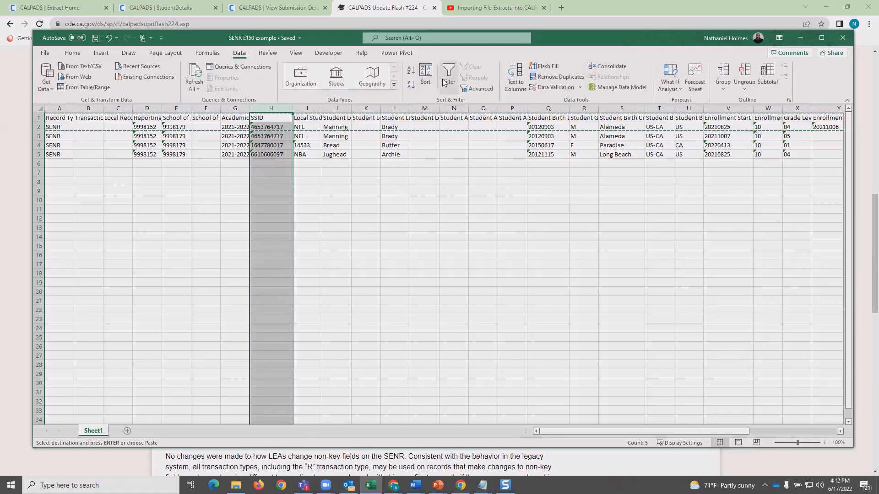
{"action": "left_click", "coordinate": [444, 81]}
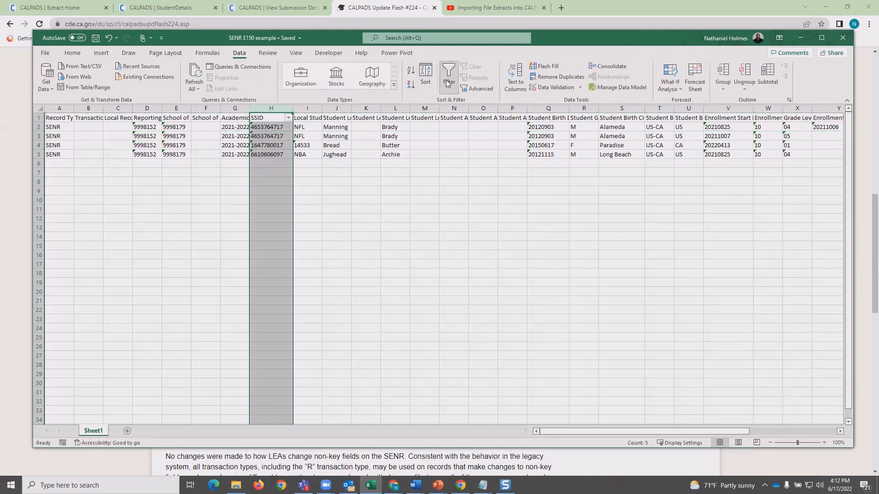
{"action": "left_click", "coordinate": [289, 119]}
{"action": "left_click", "coordinate": [208, 216]}
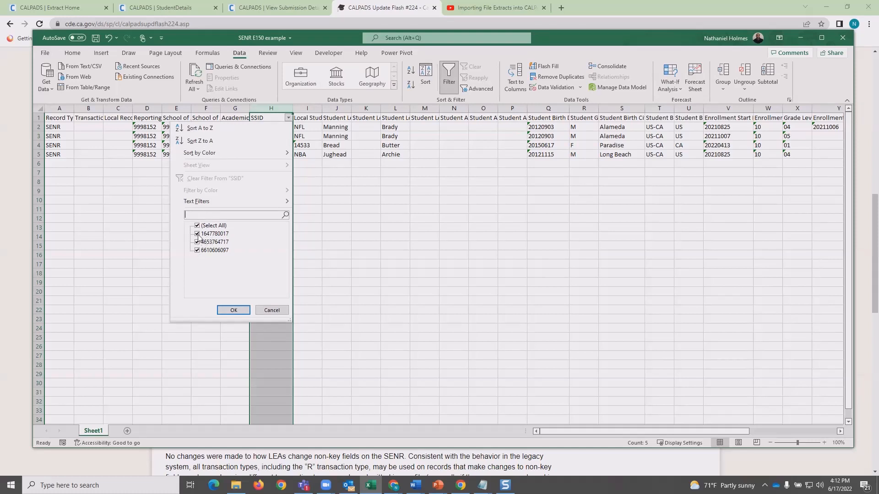
{"action": "left_click", "coordinate": [197, 234]}
{"action": "left_click", "coordinate": [197, 243]}
{"action": "left_click", "coordinate": [197, 251]}
{"action": "left_click", "coordinate": [197, 242]}
{"action": "left_click", "coordinate": [233, 311]}
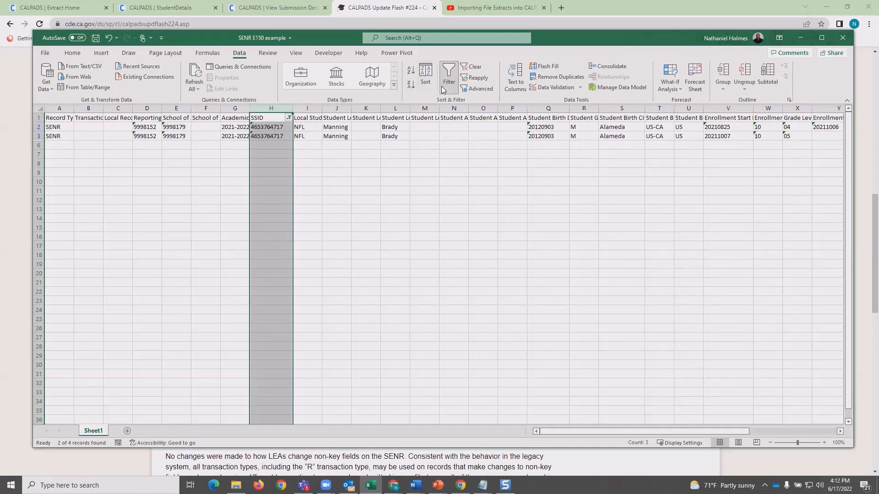
{"action": "left_click", "coordinate": [474, 68]}
{"action": "left_click", "coordinate": [350, 209]}
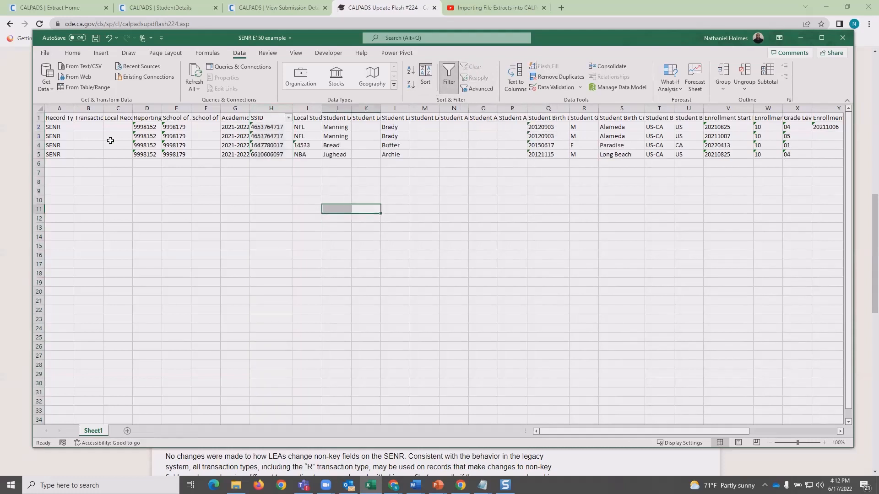
Copy the header row and the exit record in row 2, and paste them as values into a new blank workbook.
{"action": "left_click", "coordinate": [39, 127]}
{"action": "right_click", "coordinate": [66, 127]}
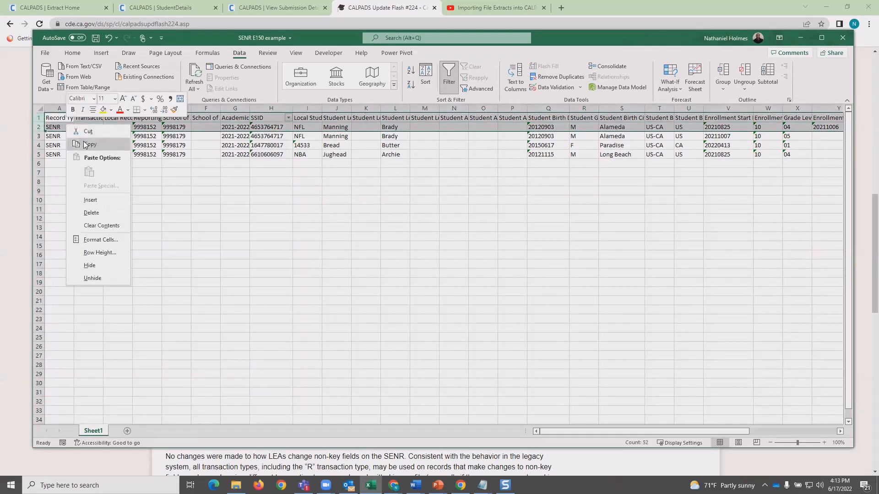
{"action": "left_click", "coordinate": [87, 144]}
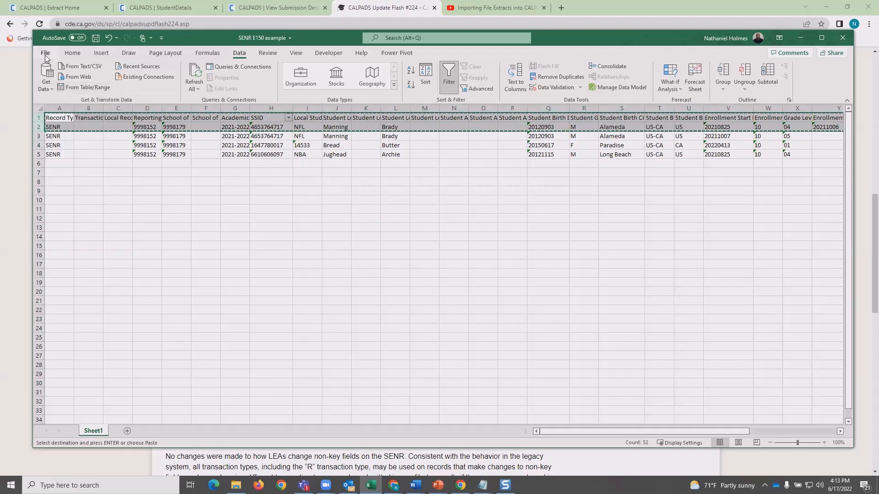
{"action": "left_click", "coordinate": [45, 53]}
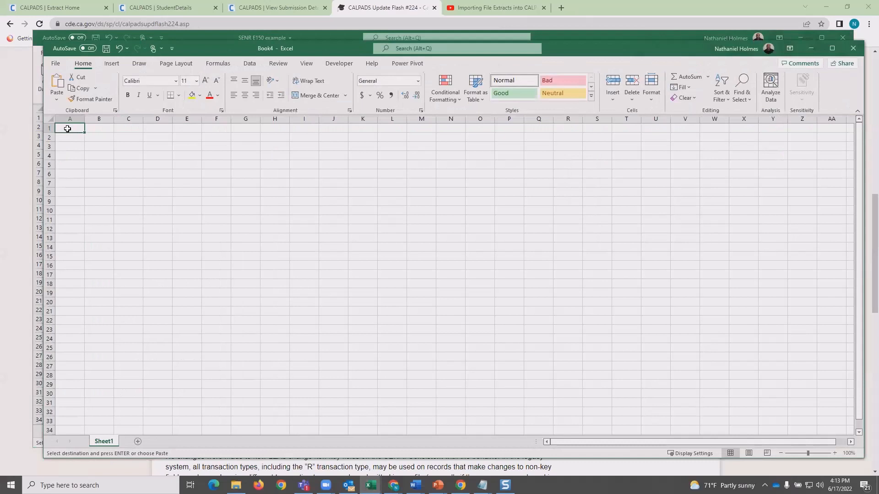
{"action": "right_click", "coordinate": [67, 129]}
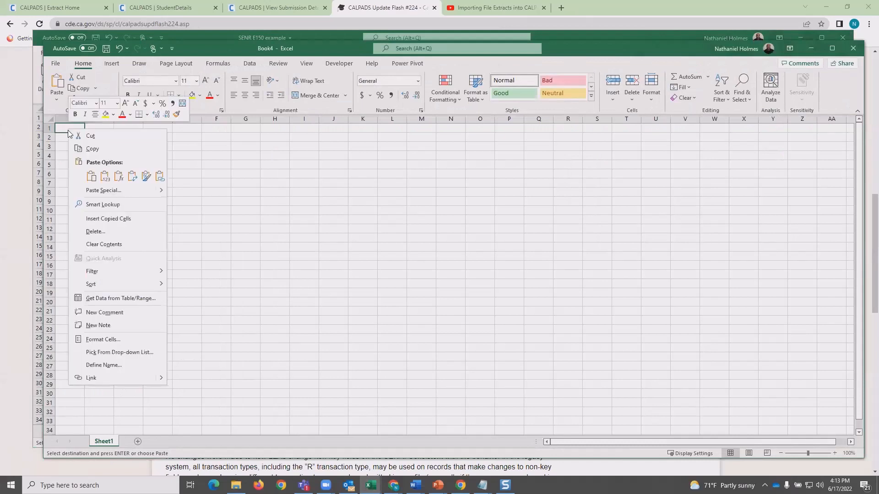
{"action": "left_click", "coordinate": [104, 177]}
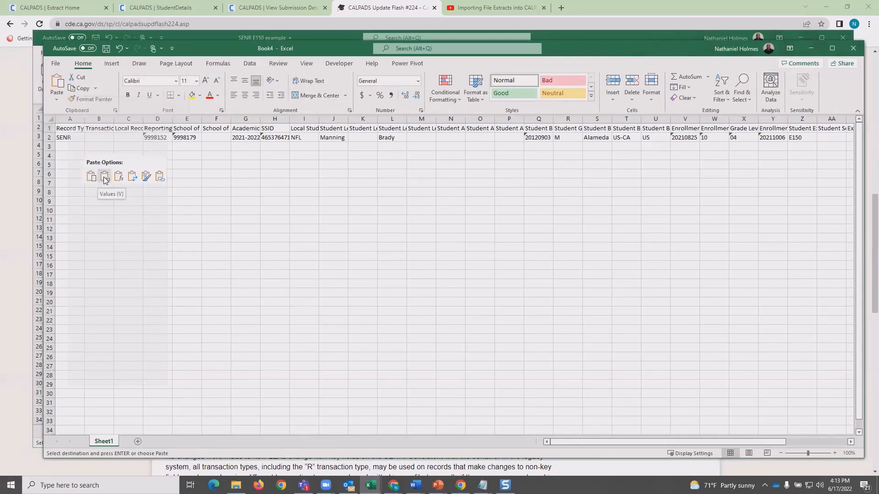
{"action": "left_click", "coordinate": [105, 177]}
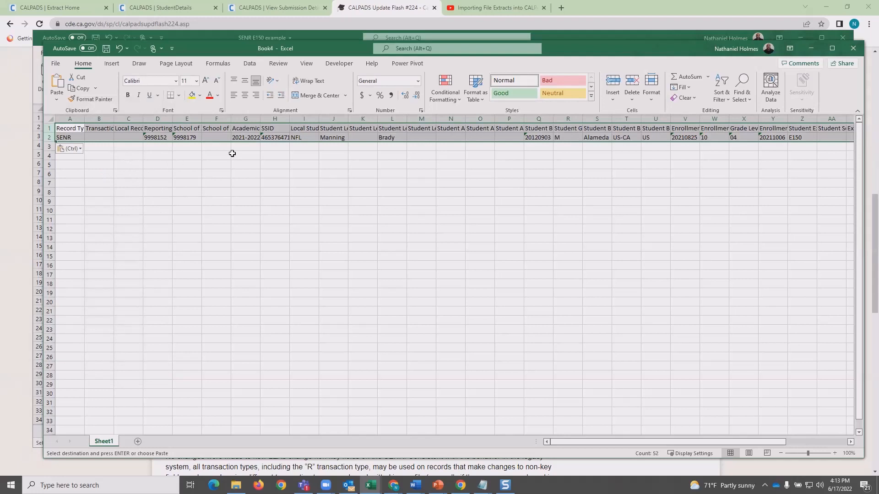
Widen the Academic Year and SSID columns in the new workbook and check the exit record's reporting LEA, school and grade level cells.
{"action": "left_click_drag", "start_coordinate": [289, 120], "coordinate": [267, 120]}
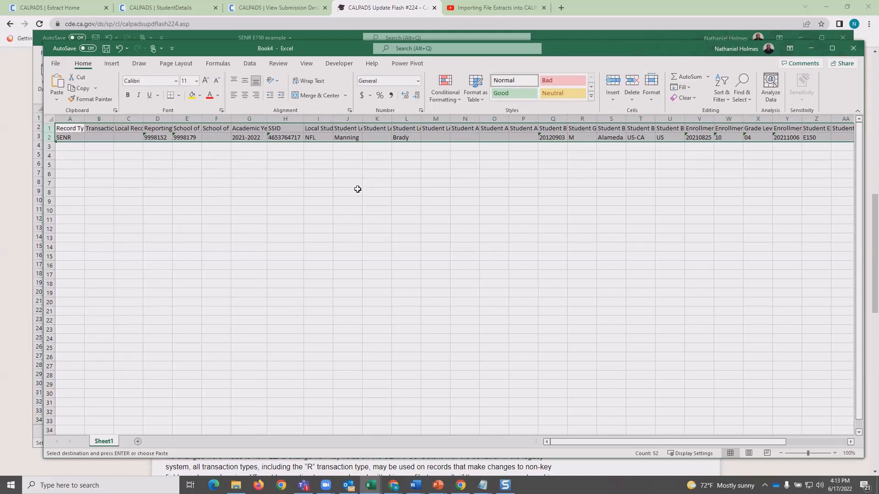
{"action": "left_click_drag", "start_coordinate": [234, 54], "coordinate": [240, 72]}
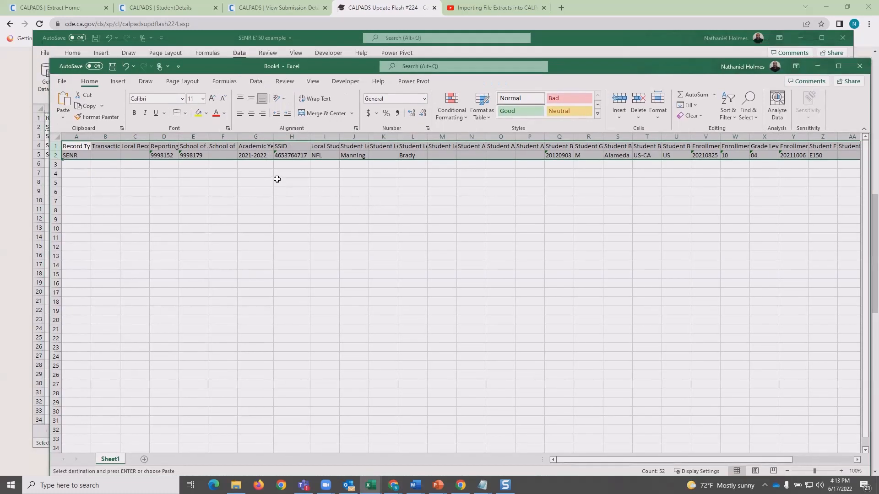
{"action": "left_click", "coordinate": [155, 158]}
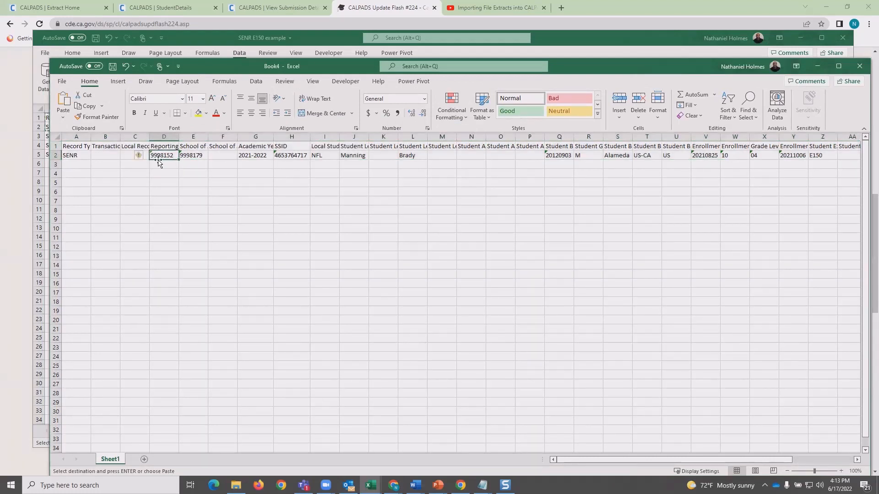
{"action": "key", "text": "Right"}
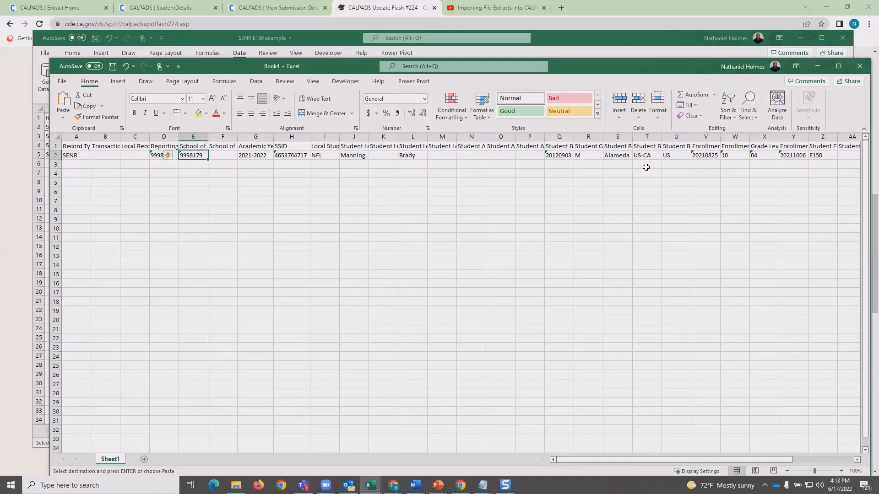
{"action": "left_click", "coordinate": [761, 155]}
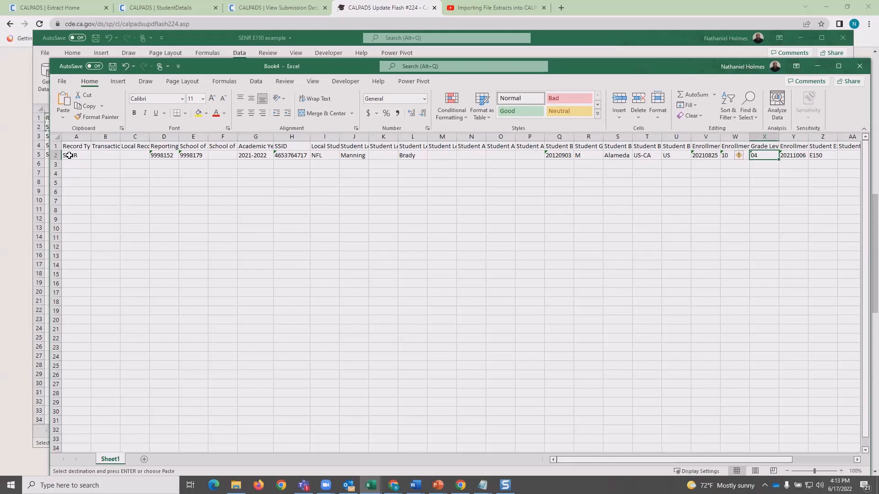
Format all cells of the new workbook's sheet as Text.
{"action": "left_click", "coordinate": [57, 137]}
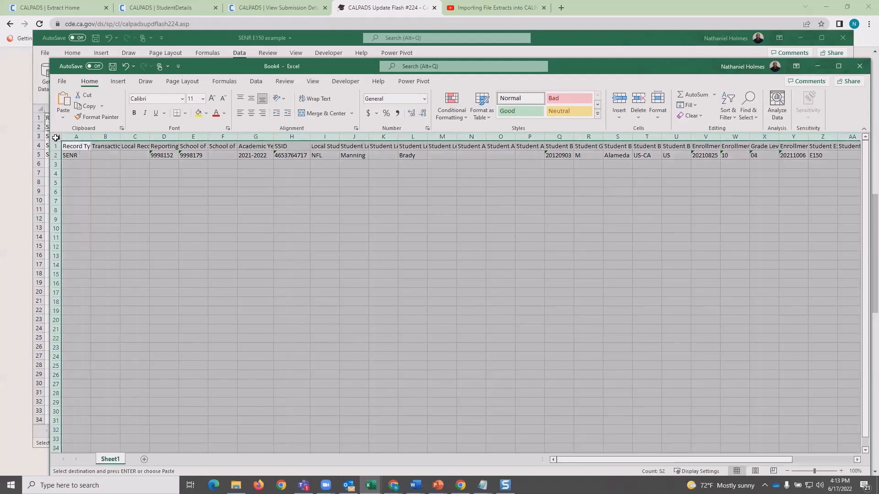
{"action": "right_click", "coordinate": [77, 158]}
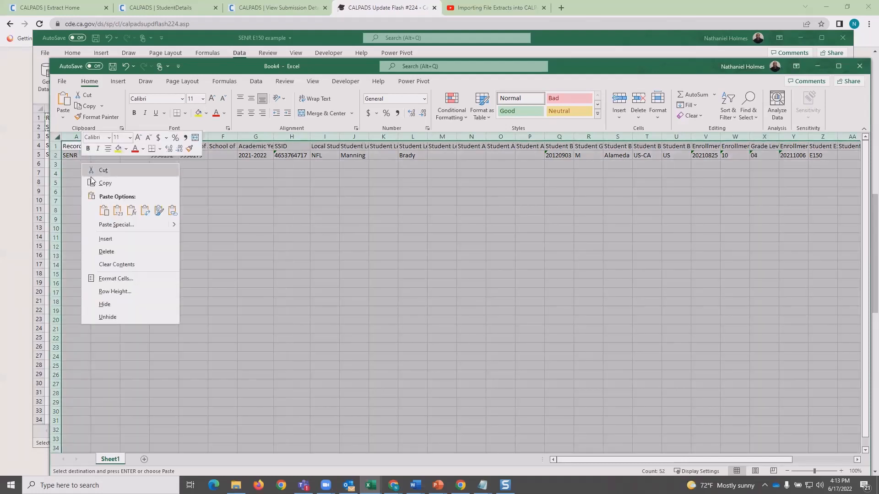
{"action": "left_click", "coordinate": [118, 279]}
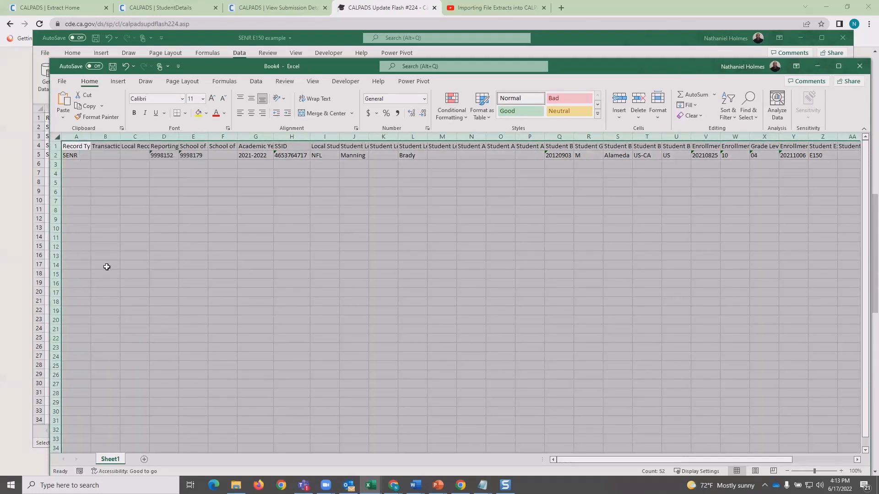
{"action": "left_click", "coordinate": [112, 242]}
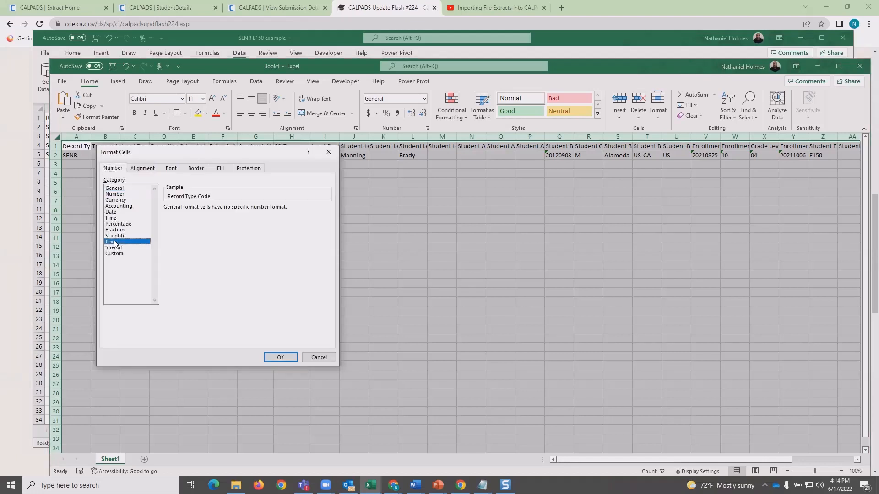
{"action": "left_click", "coordinate": [295, 360]}
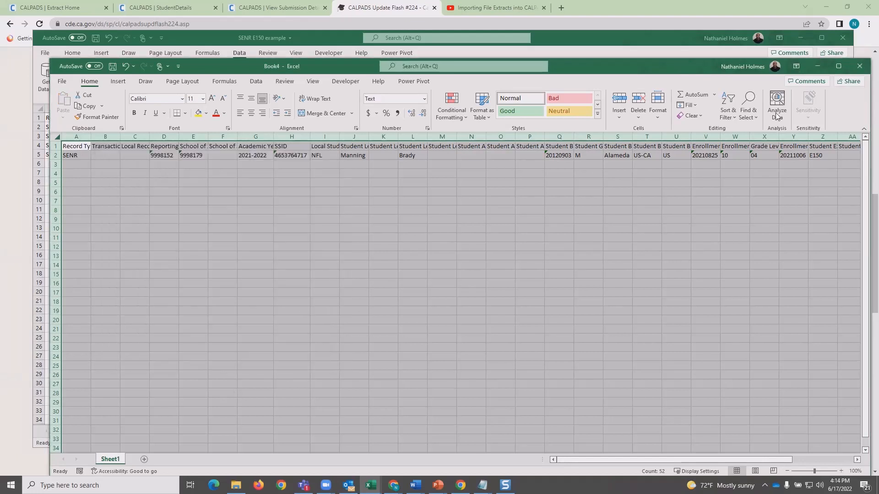
Save the new workbook in Downloads as "Exit promoted student" and close it.
{"action": "left_click", "coordinate": [63, 86]}
{"action": "left_click", "coordinate": [80, 204]}
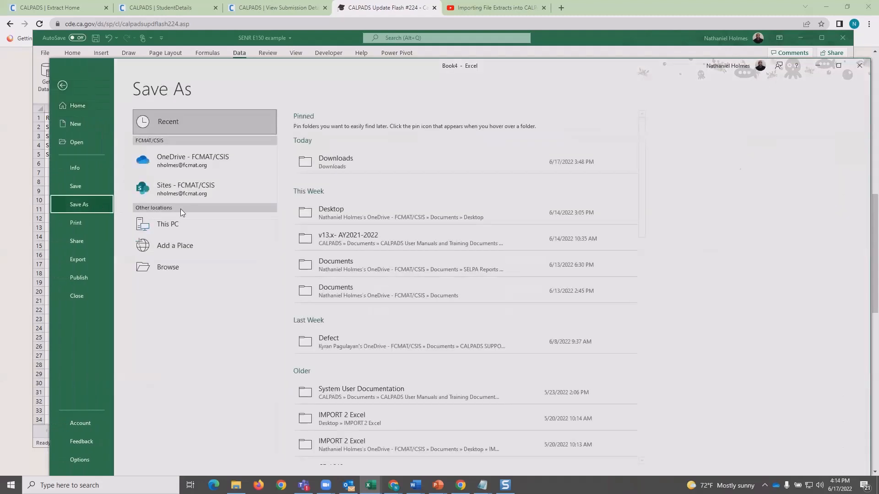
{"action": "double_click", "coordinate": [205, 223]}
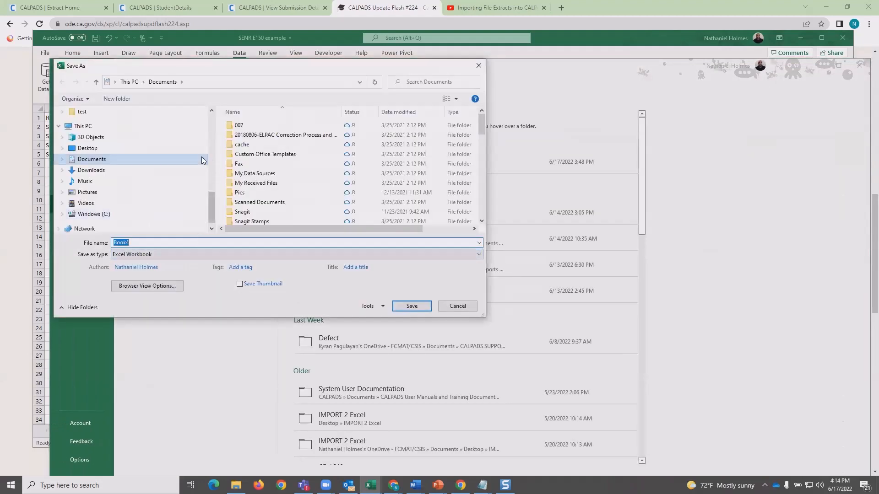
{"action": "key", "text": "BackSpace"}
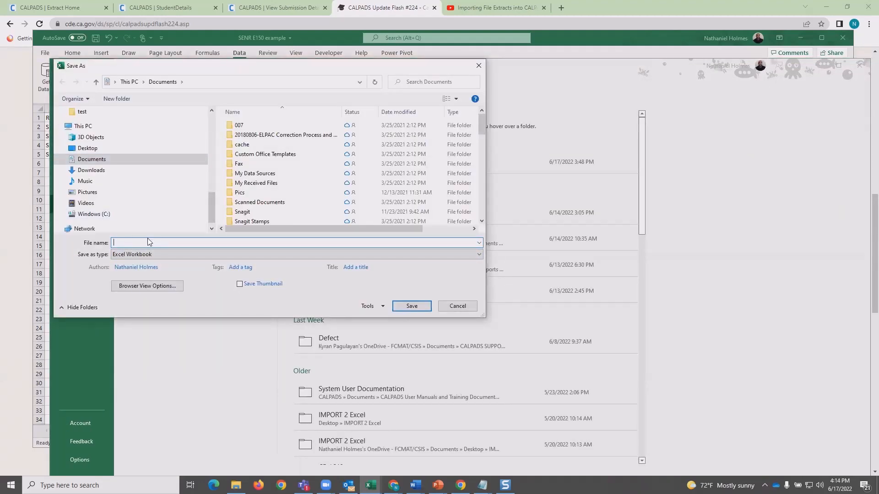
{"action": "type", "text": "Exit promoted student"}
{"action": "left_click_drag", "start_coordinate": [206, 199], "coordinate": [208, 117]}
{"action": "left_click", "coordinate": [91, 130]}
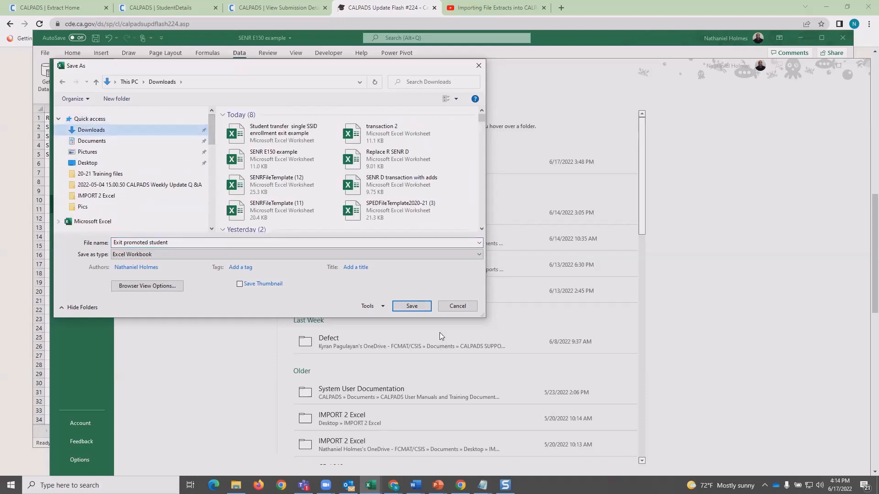
{"action": "left_click", "coordinate": [412, 307]}
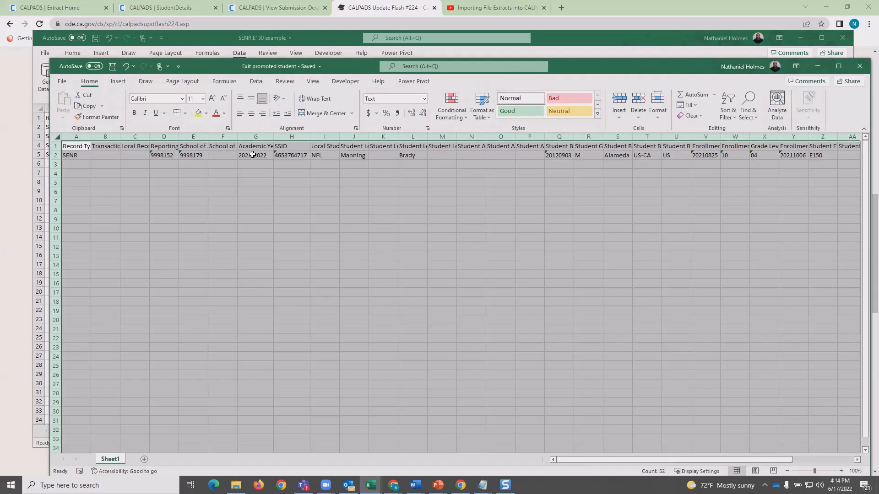
{"action": "left_click", "coordinate": [860, 67]}
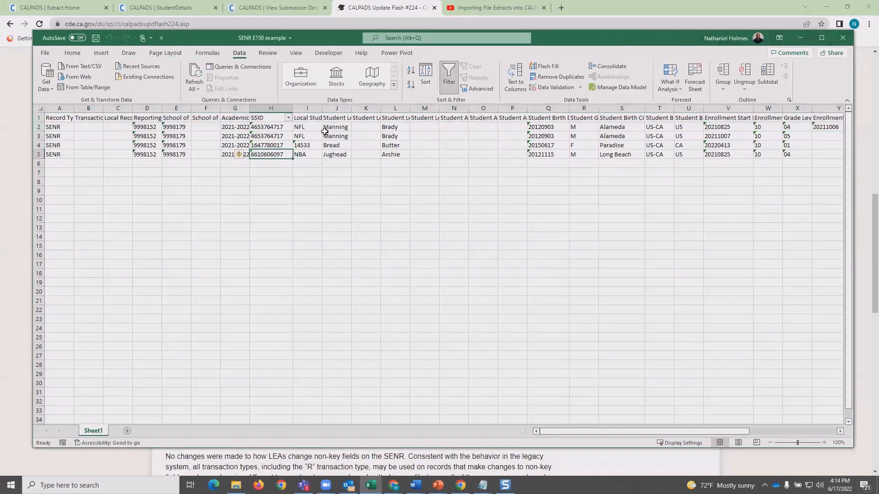
Delete the exit record in row 2 of the SENR E150 example workbook, save the workbook and close it.
{"action": "mouse_move", "coordinate": [818, 126]}
{"action": "left_mouse_down"}
{"action": "mouse_move", "coordinate": [203, 142]}
{"action": "mouse_move", "coordinate": [72, 137]}
{"action": "mouse_move", "coordinate": [35, 127]}
{"action": "left_mouse_up"}
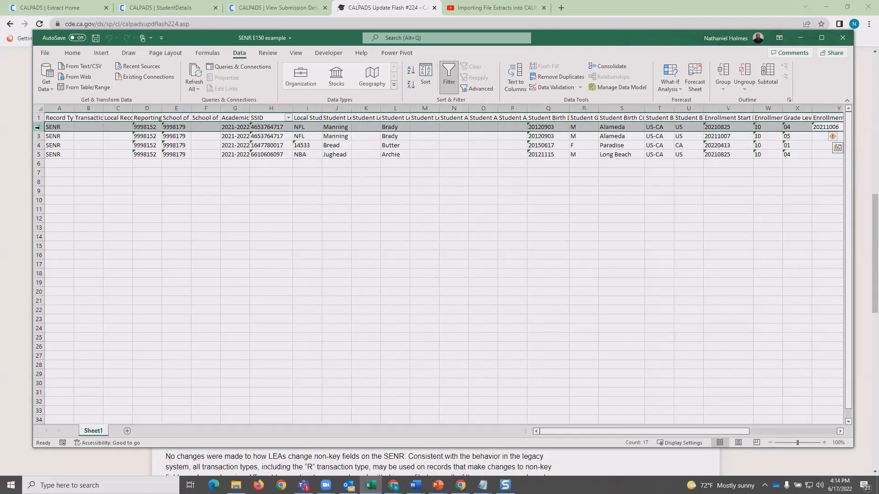
{"action": "right_click", "coordinate": [39, 127]}
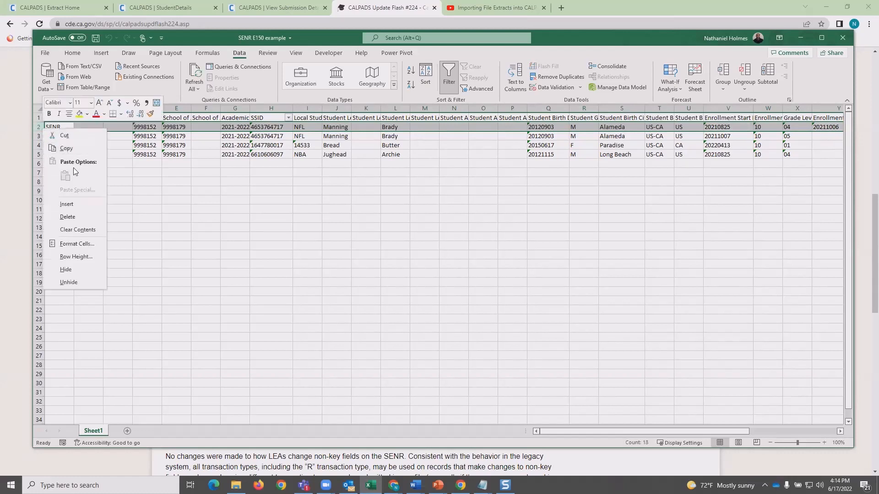
{"action": "left_click", "coordinate": [67, 216]}
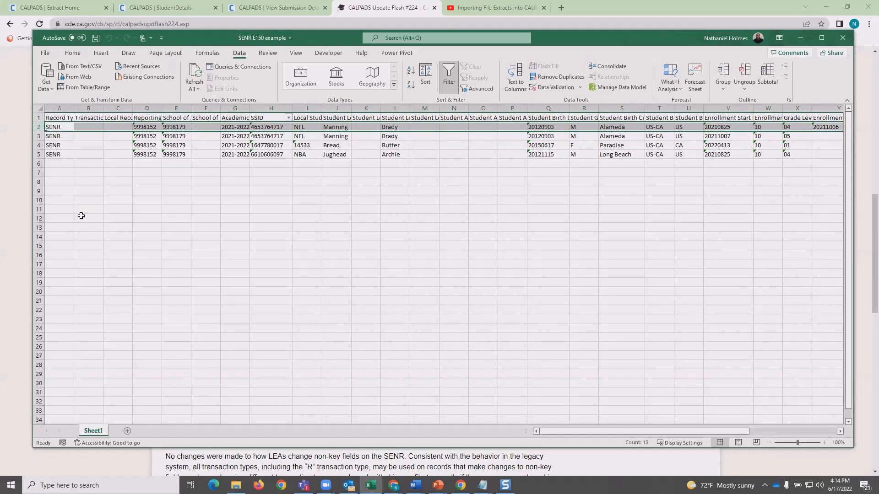
{"action": "left_click", "coordinate": [96, 228]}
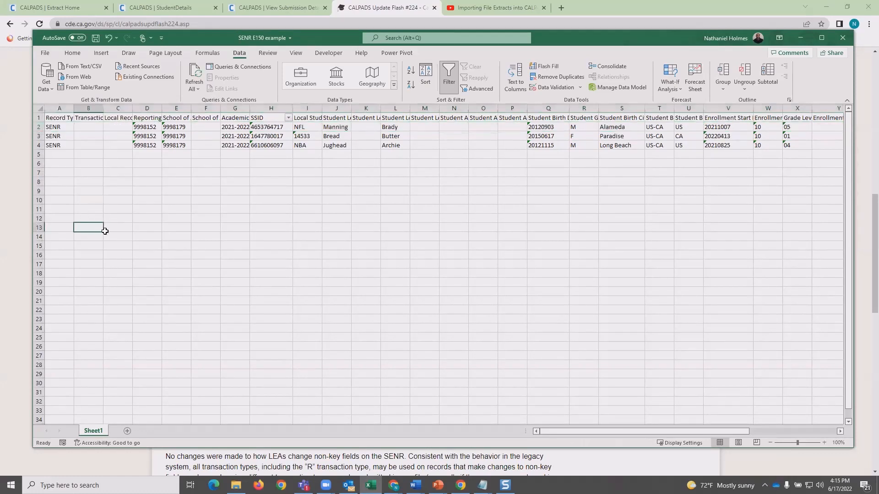
{"action": "left_click", "coordinate": [95, 39]}
{"action": "left_click", "coordinate": [841, 39]}
Return to the CALPADS submission details in the browser and close the SENR Record Detail window.
{"action": "left_click", "coordinate": [265, 8]}
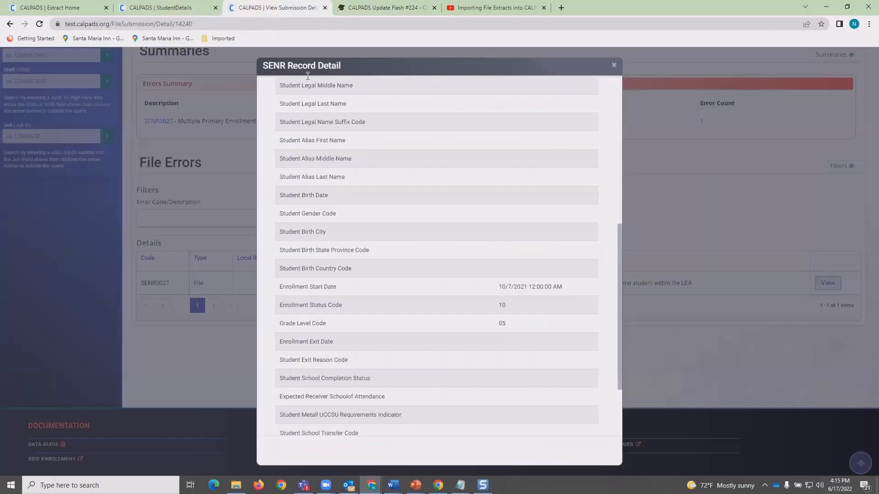
{"action": "left_click", "coordinate": [605, 67]}
{"action": "scroll", "coordinate": [206, 115], "scroll_direction": "up", "scroll_amount": 4}
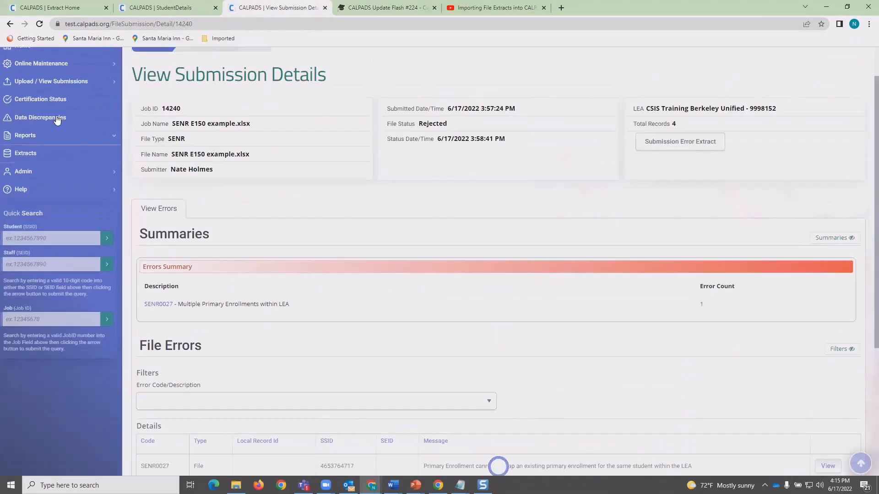
{"action": "scroll", "coordinate": [64, 128], "scroll_direction": "up", "scroll_amount": 1}
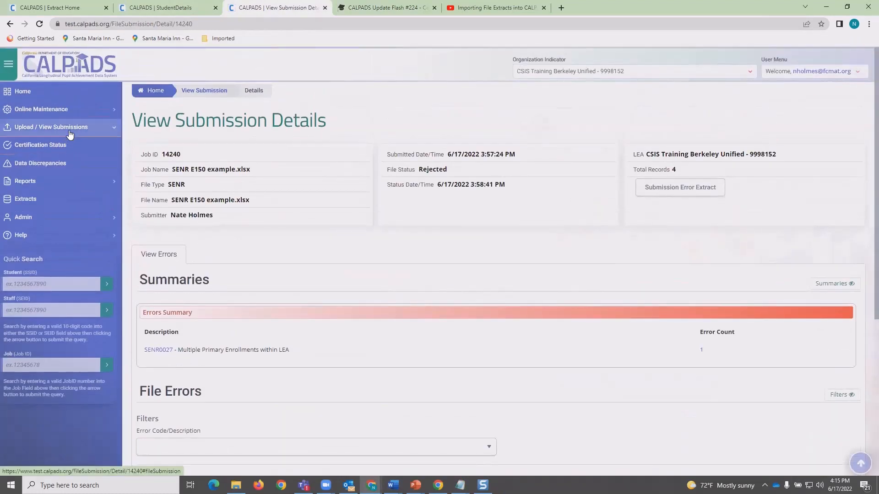
Upload "Exit promoted student.xlsx" from Downloads as an SSID Enrollment-SENR file submission and check its entry in the submission results.
{"action": "left_click", "coordinate": [69, 128]}
{"action": "left_click", "coordinate": [36, 144]}
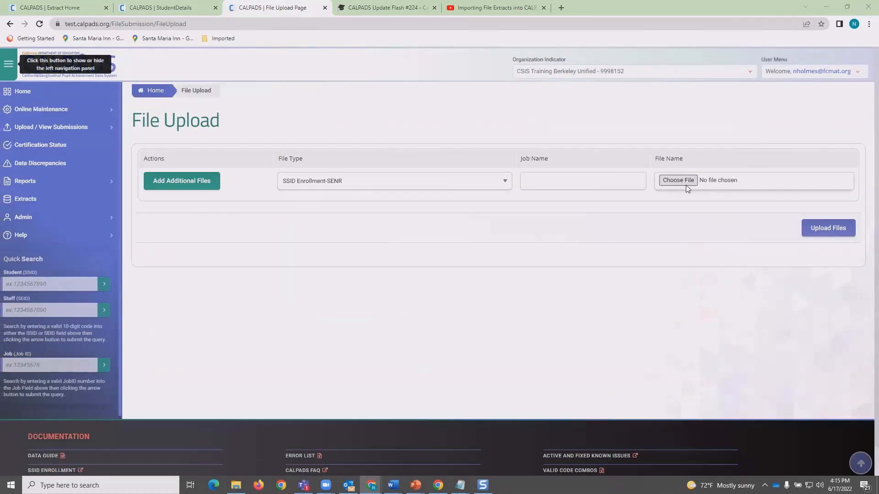
{"action": "left_click", "coordinate": [685, 184]}
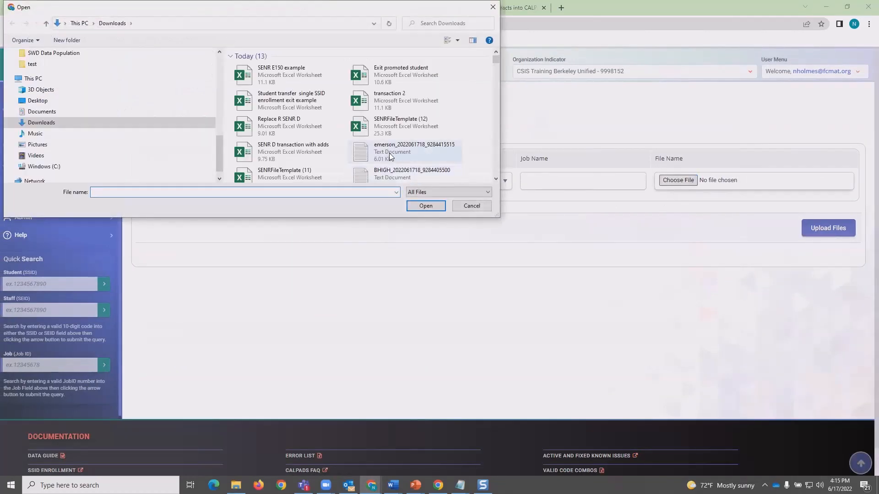
{"action": "left_click", "coordinate": [401, 74]}
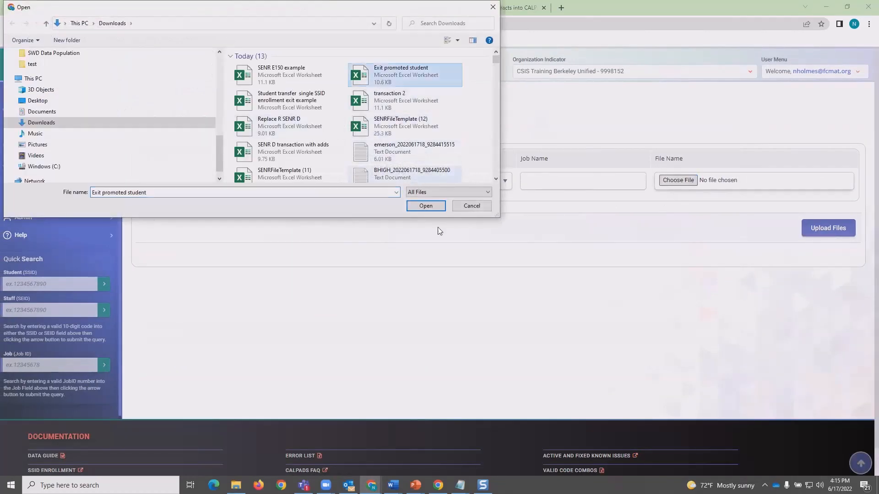
{"action": "left_click", "coordinate": [419, 208]}
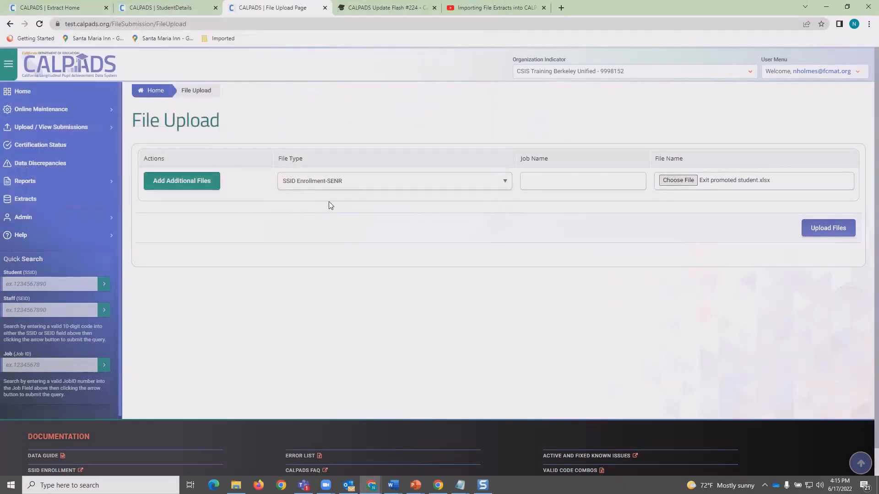
{"action": "left_click", "coordinate": [826, 232]}
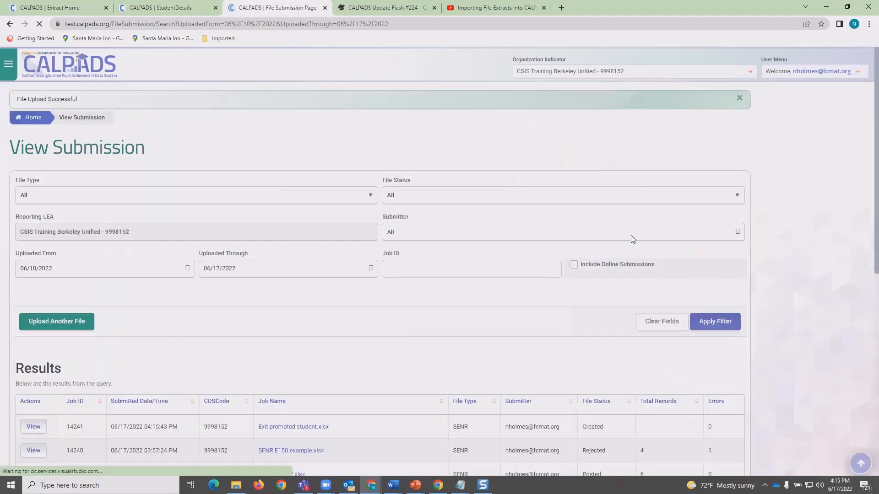
{"action": "scroll", "coordinate": [645, 326], "scroll_direction": "down", "scroll_amount": 2}
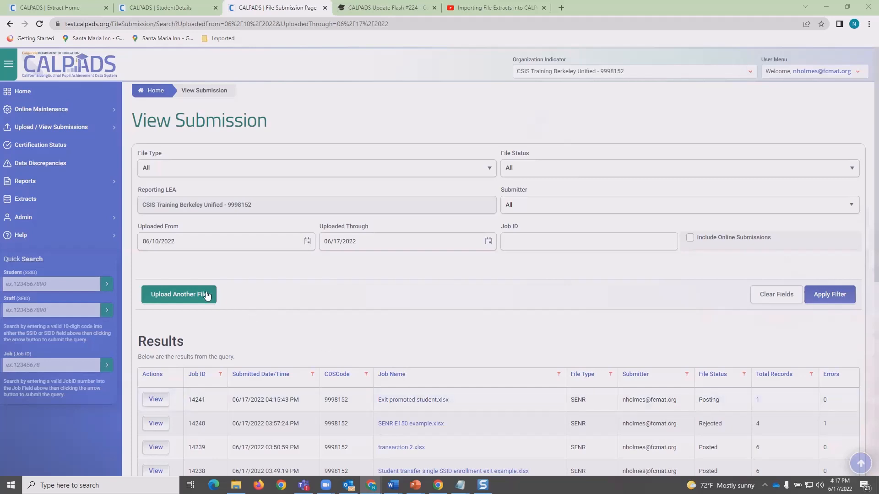
Upload the edited "SENR E150 example.xlsx" from Downloads as another SSID Enrollment-SENR file submission.
{"action": "left_click", "coordinate": [192, 297]}
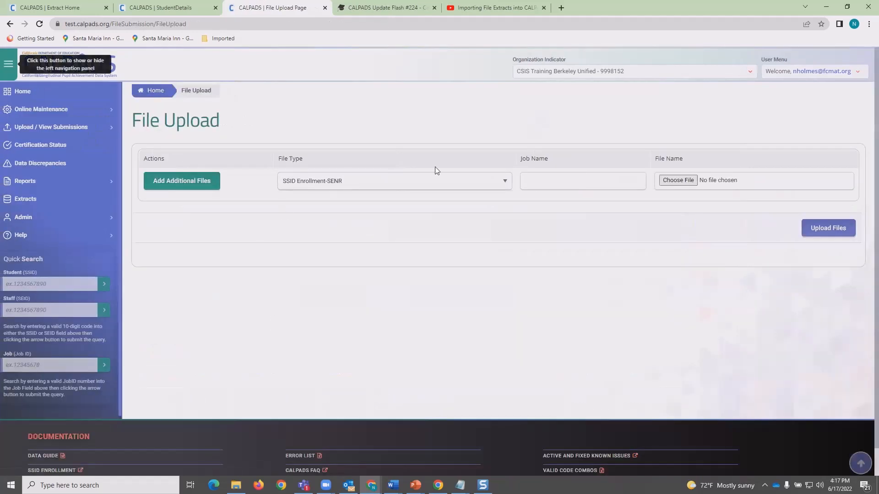
{"action": "left_click", "coordinate": [677, 182]}
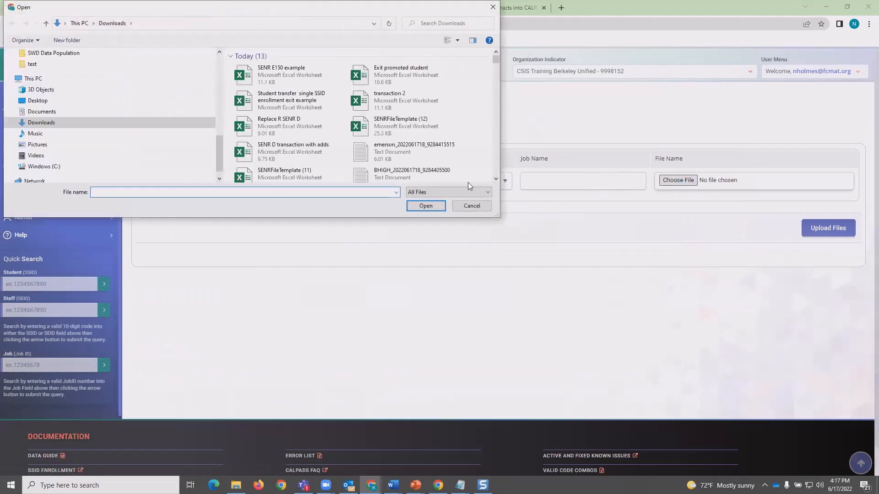
{"action": "double_click", "coordinate": [281, 69]}
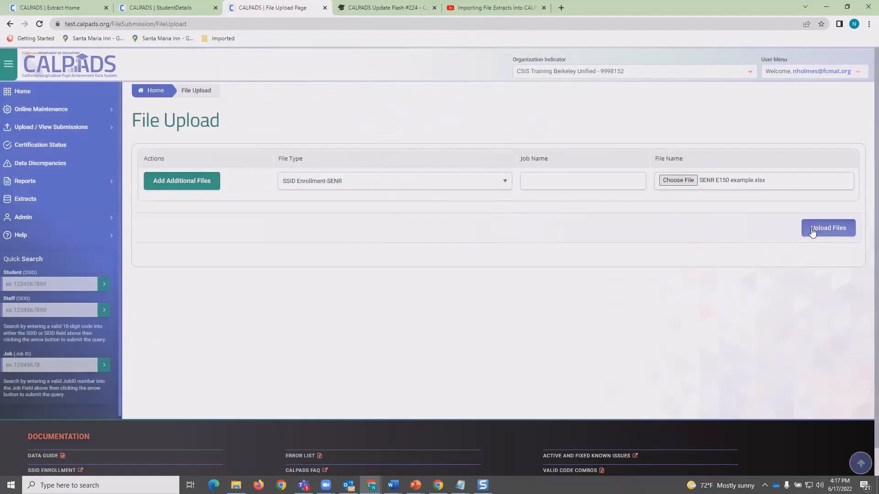
{"action": "left_click", "coordinate": [816, 230]}
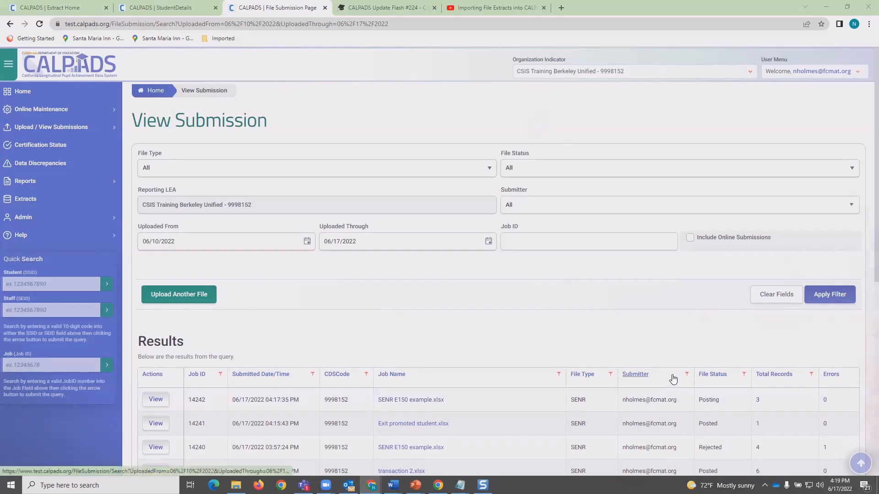
Switch to the already open Student Detail page and reload it to check the student's enrollment records.
{"action": "left_click", "coordinate": [177, 11]}
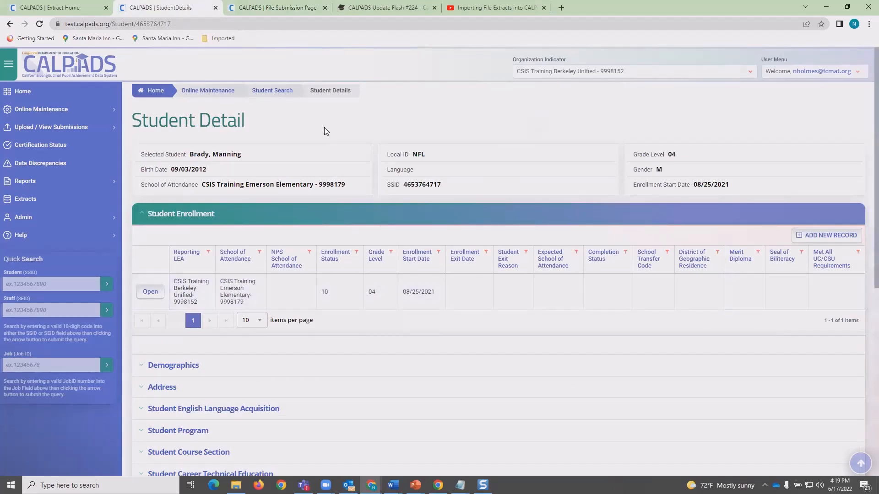
{"action": "key", "text": "F5"}
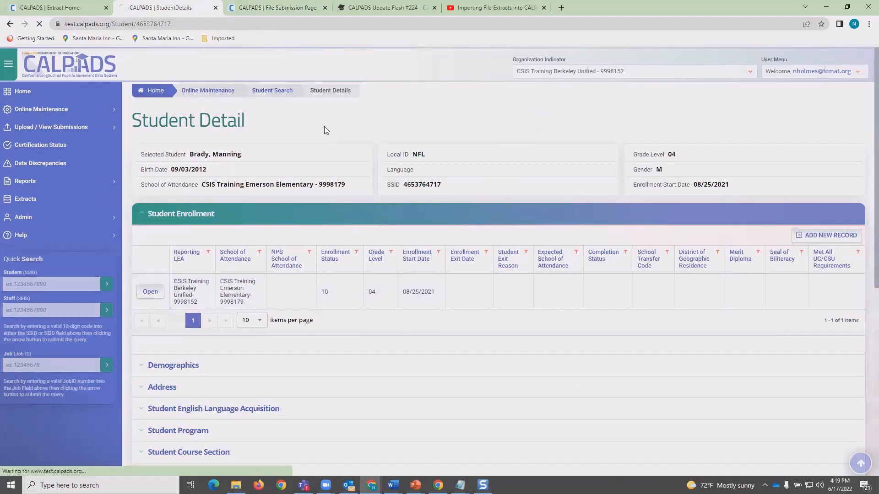